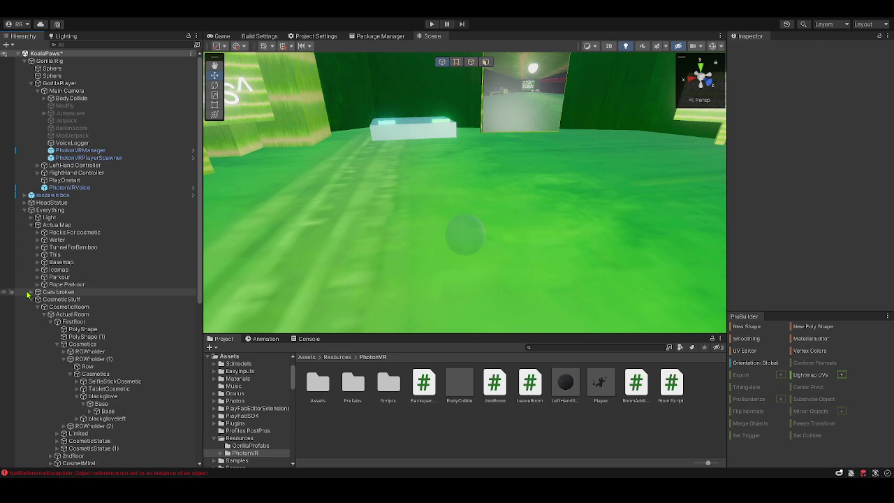
# Collapse the CosmeticStuff group in the scene hierarchy.
pyautogui.click(28, 292)
pyautogui.click(32, 300)
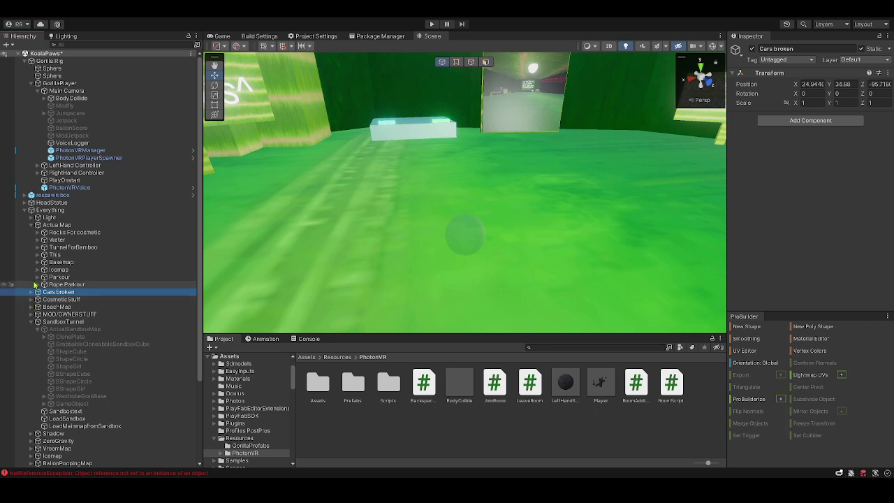
pyautogui.moveTo(440, 253); pyautogui.dragTo(445, 241, button='right')
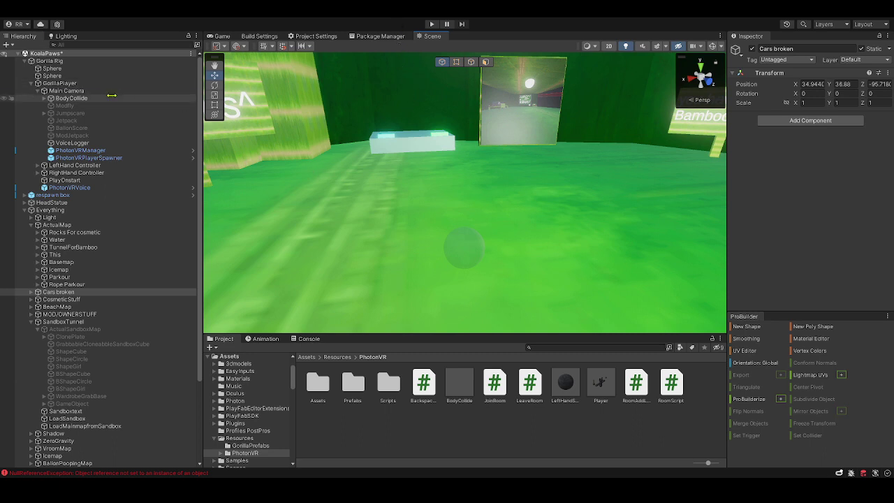
# Review the Main Camera's components, from its Transform and Camera settings down to the Sphere Collider.
pyautogui.click(66, 91)
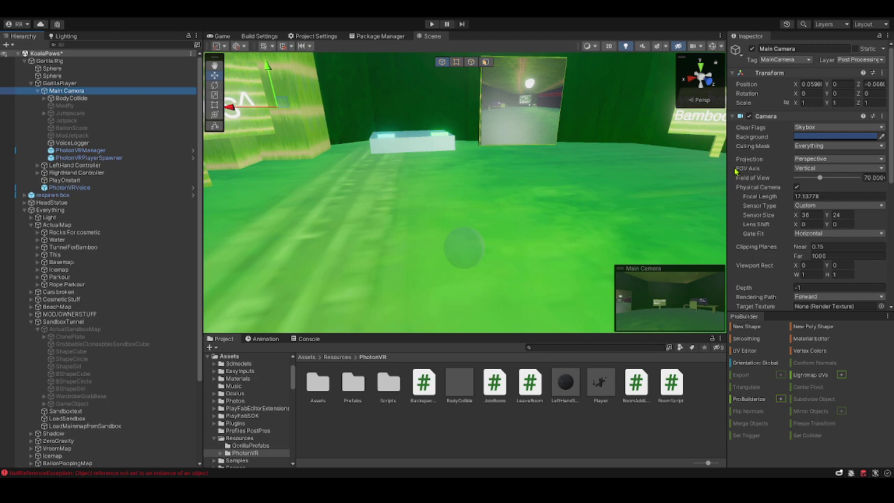
pyautogui.scroll(-10, 778, 139)
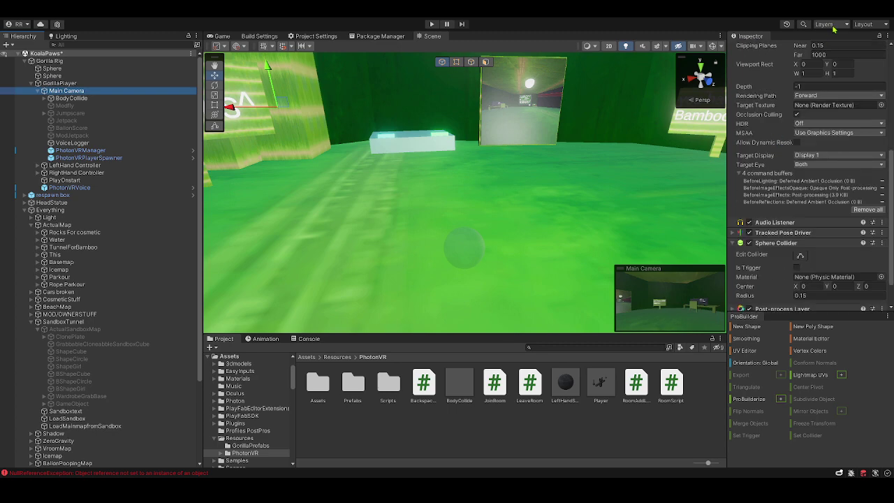
pyautogui.scroll(10, 822, 84)
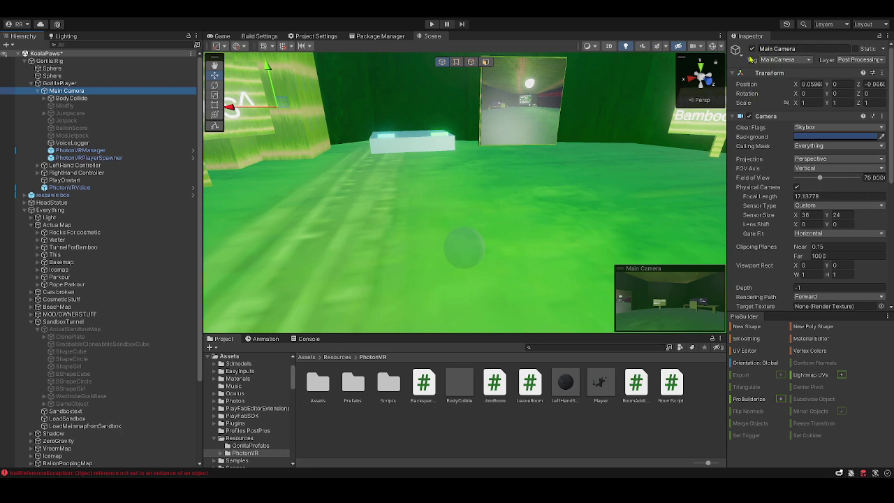
pyautogui.scroll(-2, 780, 72)
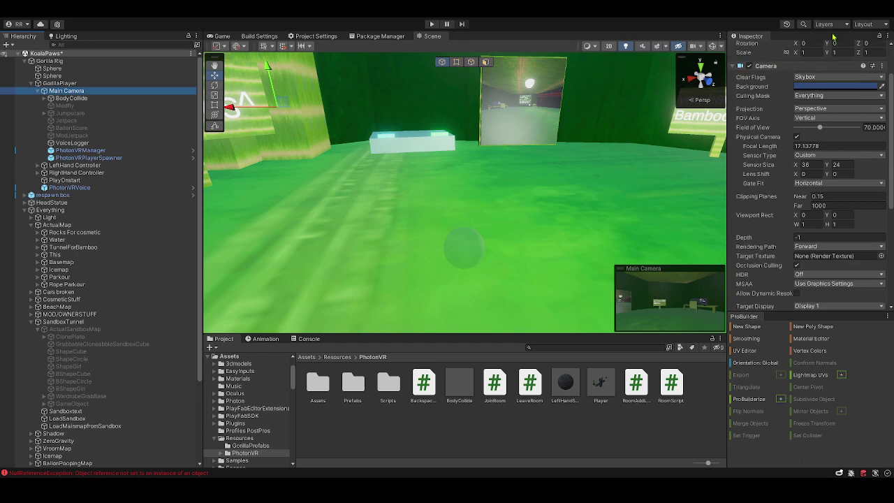
pyautogui.scroll(2, 740, 97)
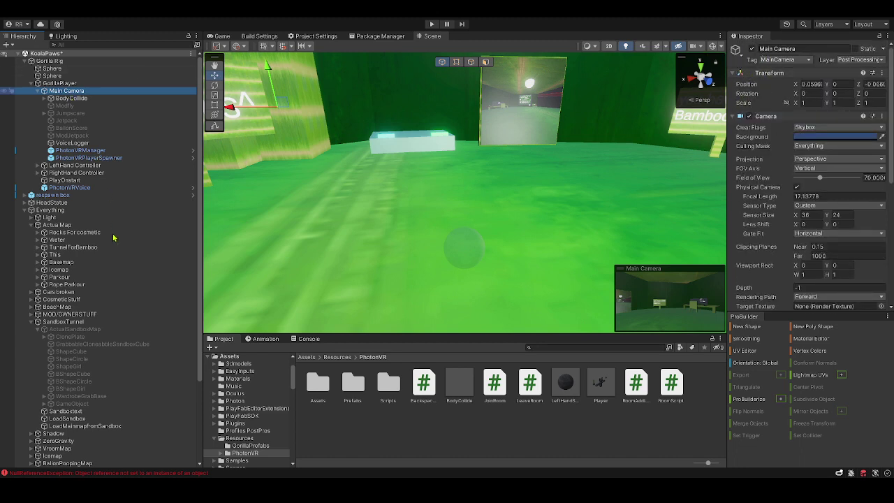
# Create a sphere in the scene and parent it to the Main Camera under GorillaPlayer.
pyautogui.click(214, 240)
pyautogui.moveTo(378, 162); pyautogui.dragTo(363, 152, button='right')
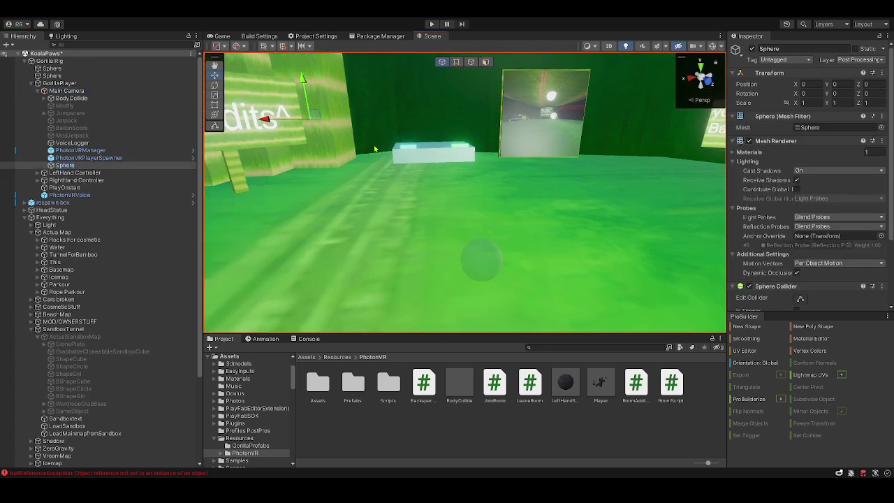
pyautogui.moveTo(70, 165); pyautogui.dragTo(82, 97)
# Check the radius of the Main Camera's Sphere Collider.
pyautogui.click(69, 91)
pyautogui.scroll(-10, 803, 223)
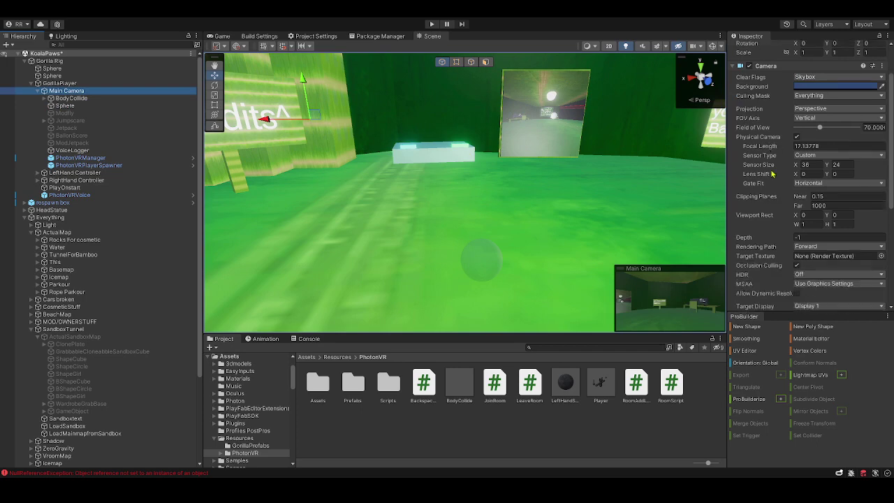
pyautogui.click(801, 261)
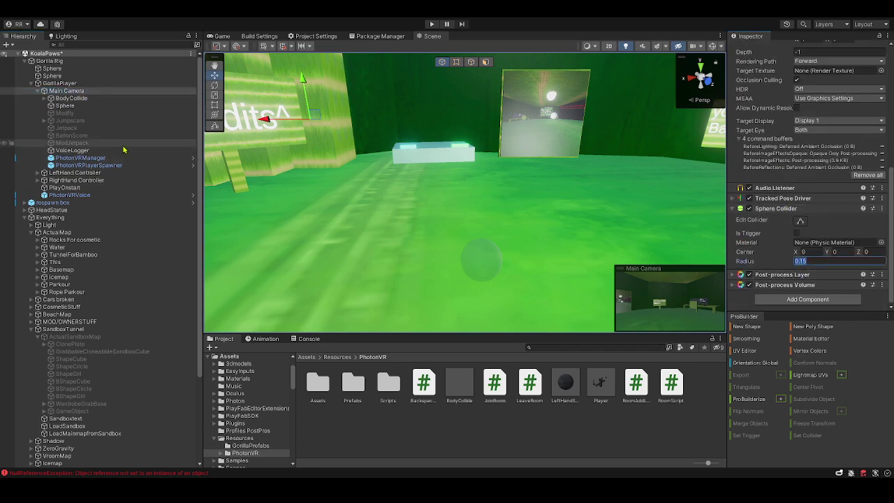
# Scale the sphere under Main Camera to 0.15 on the X, Y and Z axes.
pyautogui.click(65, 106)
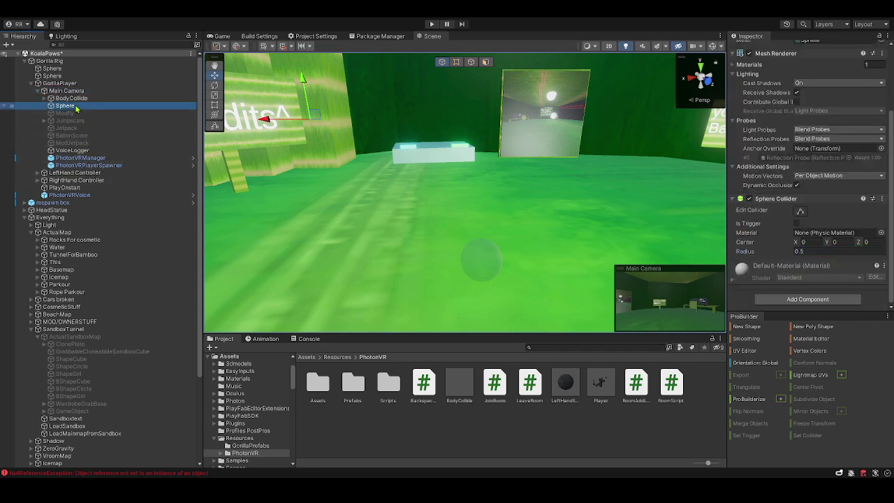
pyautogui.scroll(5, 804, 174)
pyautogui.click(808, 103)
pyautogui.write('0.15')
pyautogui.click(842, 103)
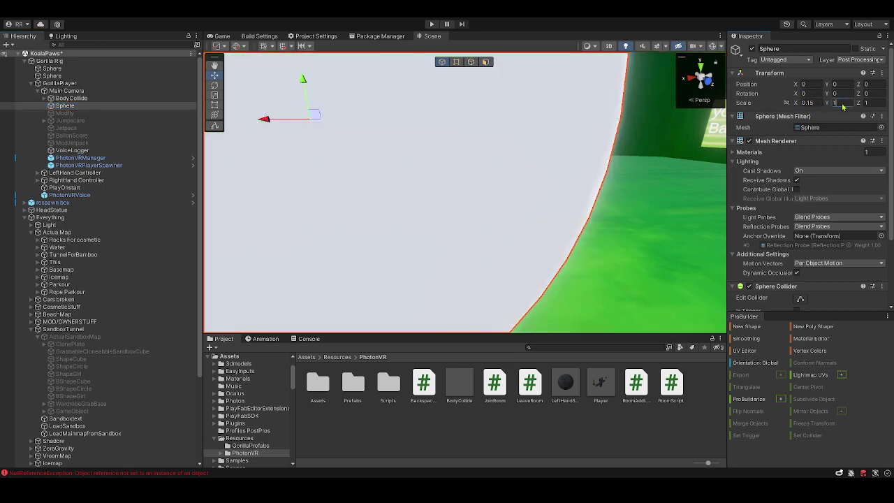
pyautogui.write('0.15')
pyautogui.click(872, 102)
pyautogui.write('0.15')
# Set the sphere's collider radius to 0.15 and assign the sphere to the NonCollidable layer.
pyautogui.scroll(-3, 803, 231)
pyautogui.click(803, 263)
pyautogui.write('0.15')
pyautogui.moveTo(545, 195); pyautogui.dragTo(321, 154, button='right')
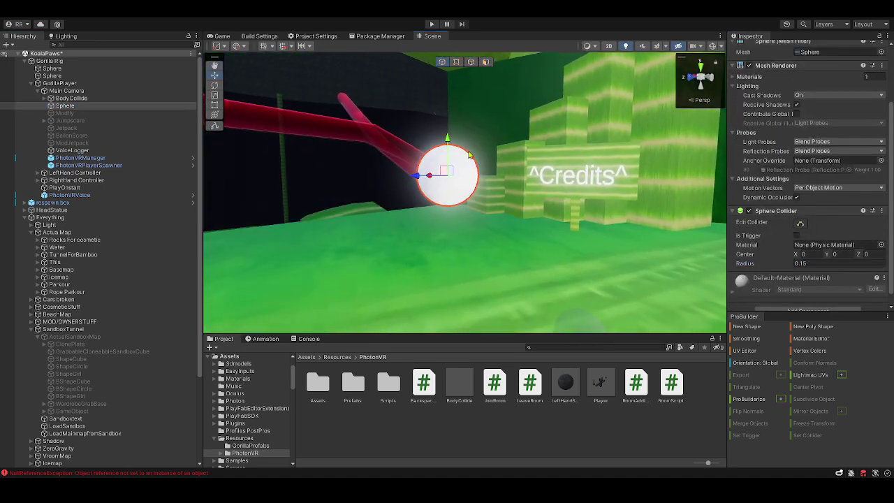
pyautogui.scroll(3, 764, 154)
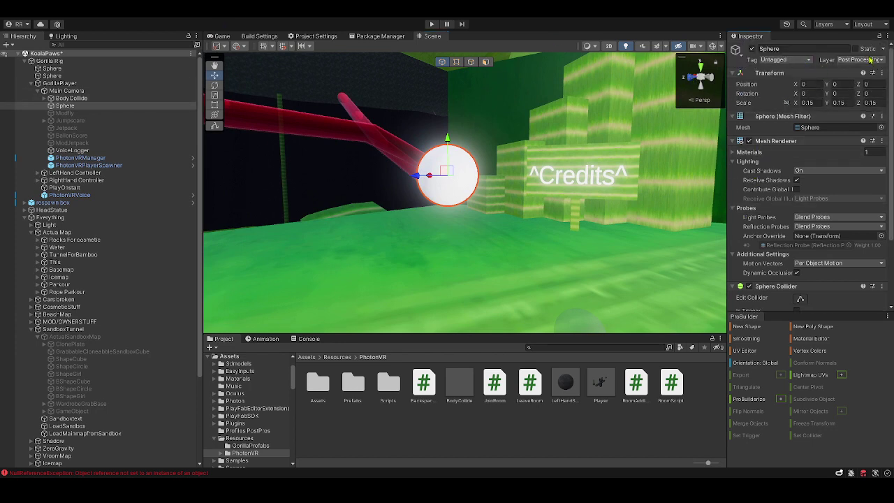
pyautogui.click(844, 138)
# Delete the sphere under Main Camera and select the Main Camera.
pyautogui.click(43, 108)
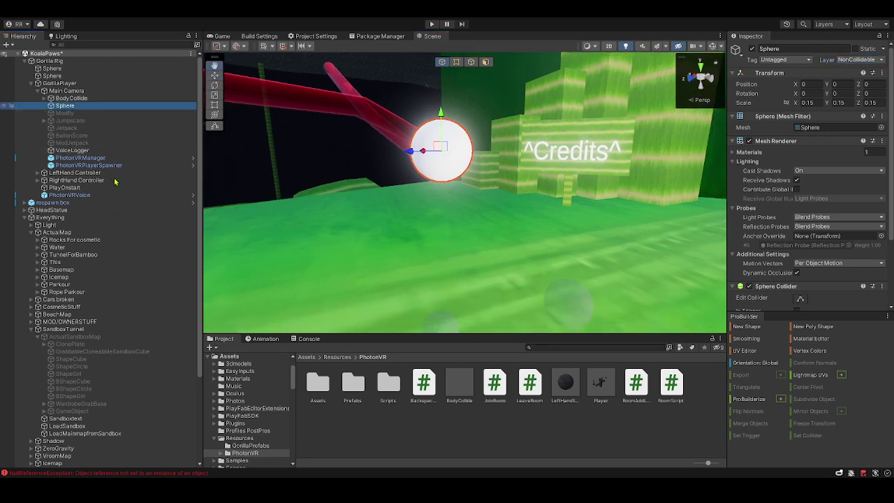
pyautogui.press('Delete')
pyautogui.click(90, 92)
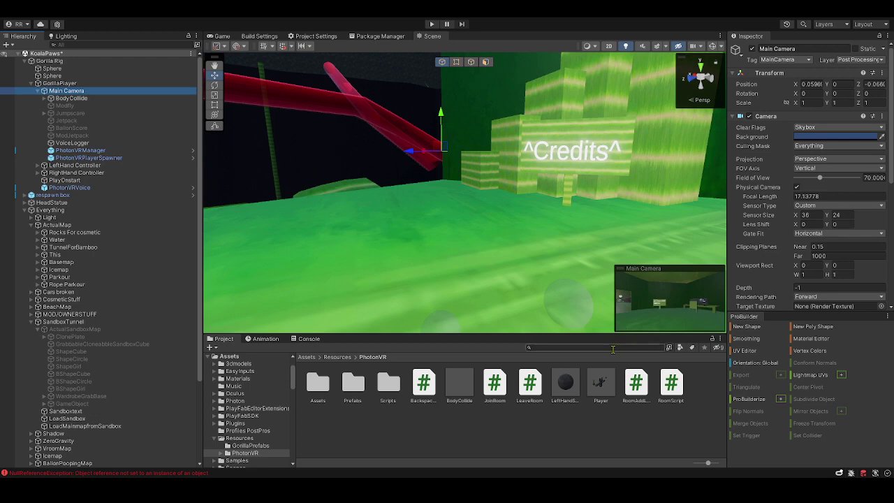
# Open the Player prefab and delete the existing tut1 object under RightHandCosmetics.
pyautogui.doubleClick(601, 382)
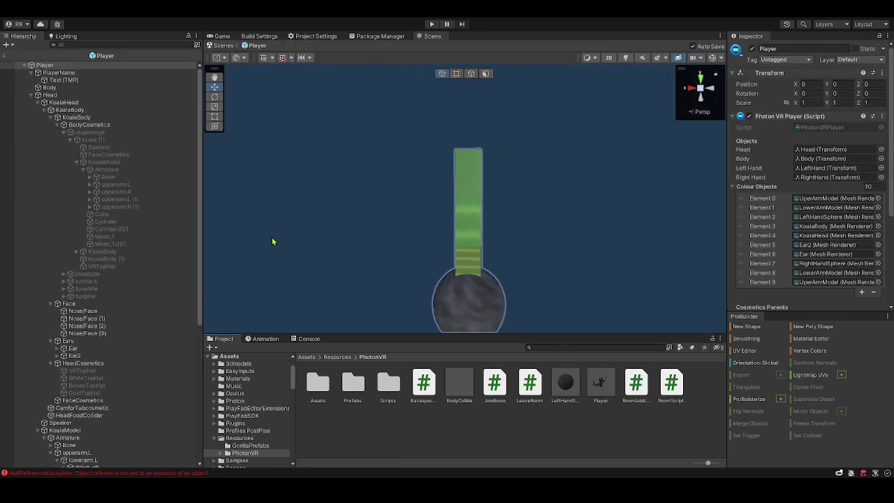
pyautogui.scroll(-10, 87, 402)
pyautogui.click(67, 434)
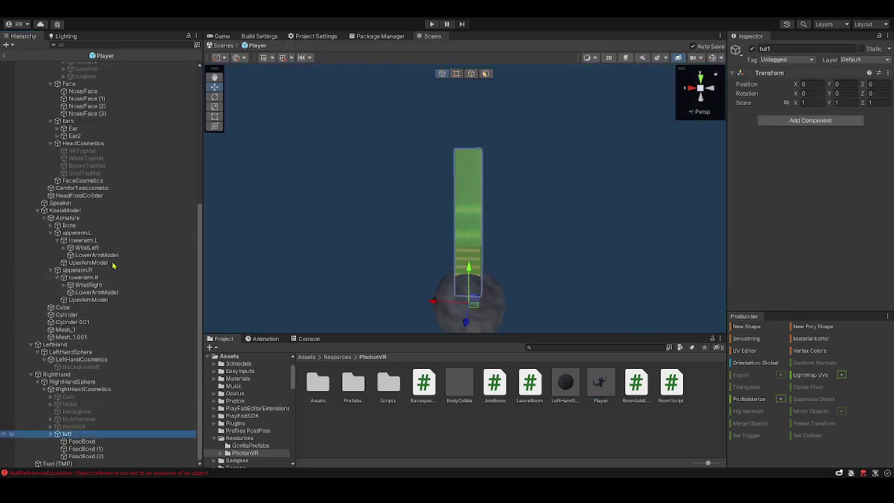
pyautogui.press('Delete')
# Create an empty child object under RightHandCosmetics and name it tut1.
pyautogui.click(119, 420)
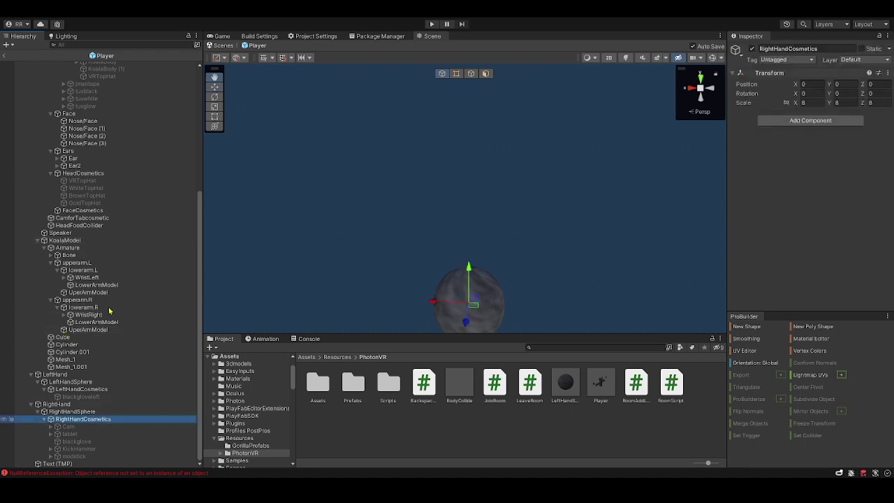
pyautogui.hotkey('alt', 'shift', 'n')
pyautogui.moveTo(288, 209); pyautogui.dragTo(306, 240, button='right')
pyautogui.scroll(-1, 102, 419)
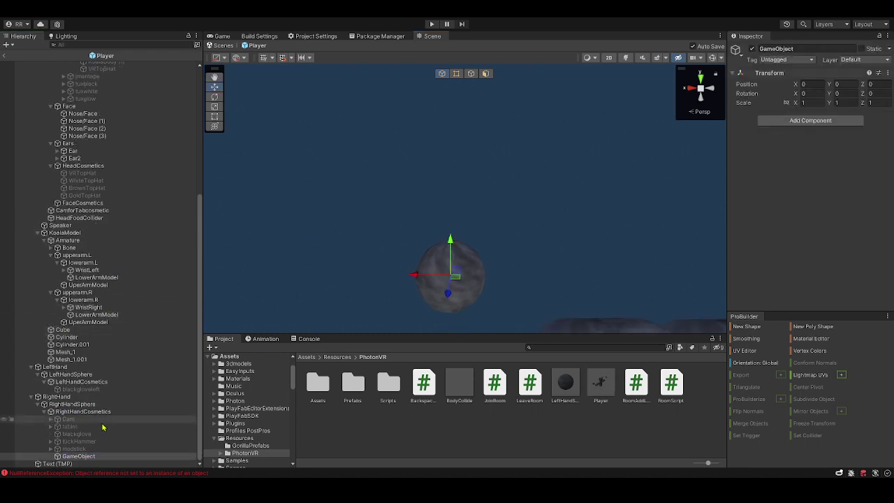
pyautogui.click(86, 456)
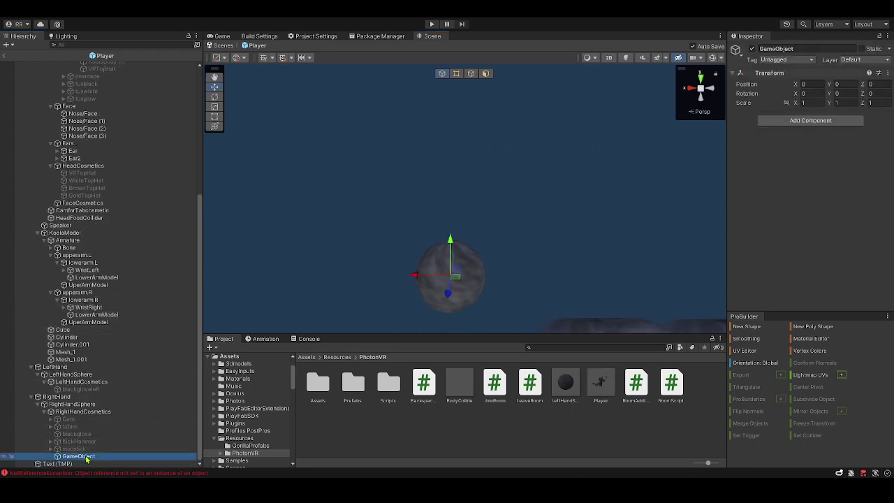
pyautogui.press('F2')
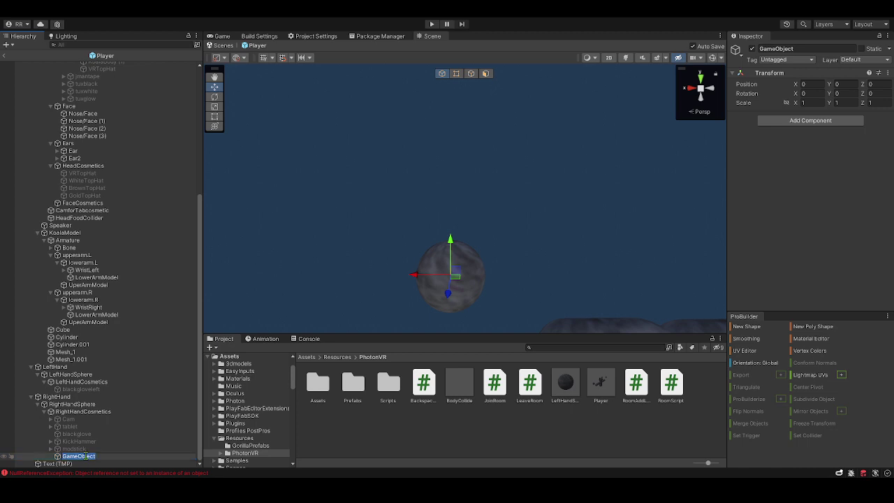
pyautogui.write('Tu')
pyautogui.write('t1')
pyautogui.press('Return')
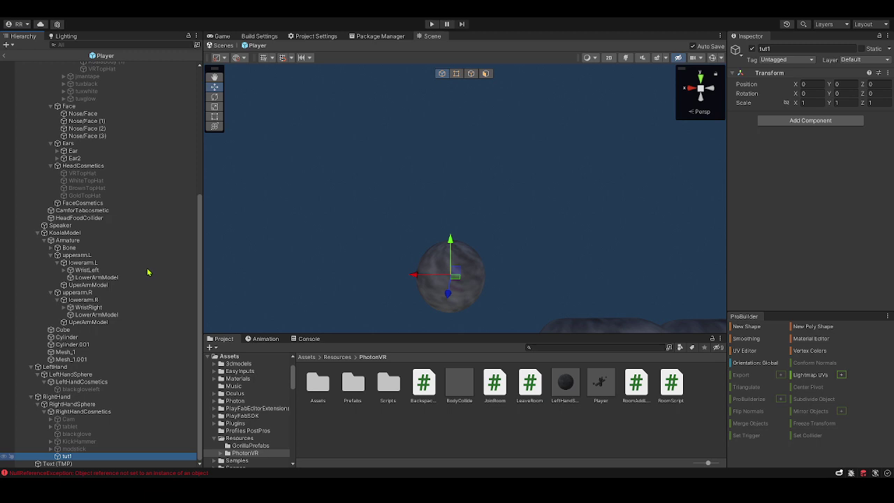
# Add a cube as a child of tut1 and scale it down uniformly to about 0.028.
pyautogui.click(224, 277)
pyautogui.moveTo(231, 132); pyautogui.dragTo(238, 125, button='right')
pyautogui.press('f')
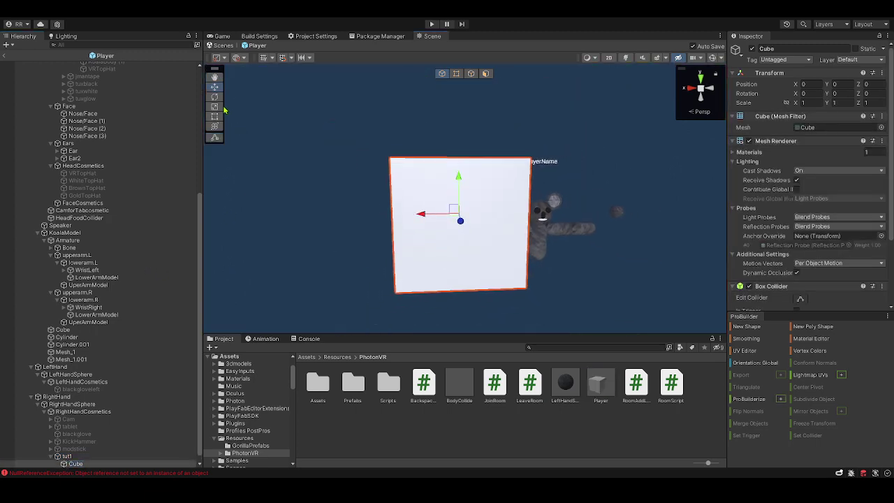
pyautogui.click(216, 106)
pyautogui.moveTo(454, 208); pyautogui.dragTo(419, 152)
pyautogui.scroll(10, 414, 223)
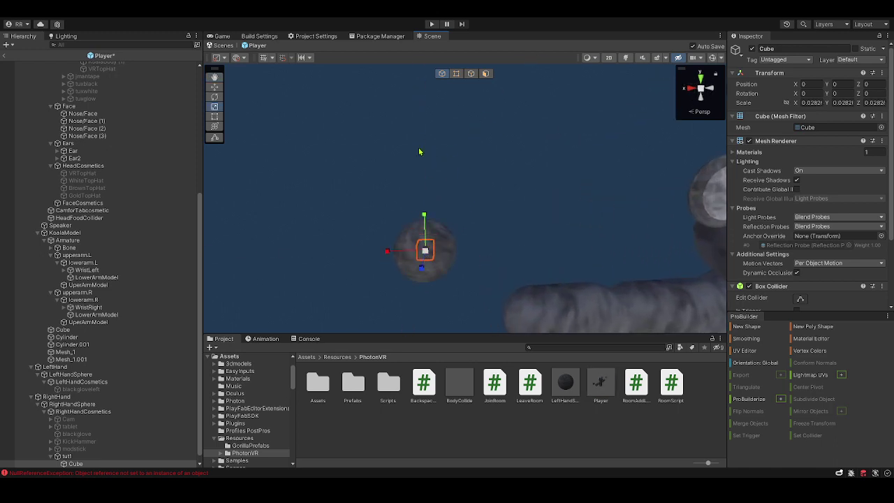
# Try stretching the cube vertically, undo that, and shrink the cube uniformly to about 0.0065.
pyautogui.moveTo(424, 215); pyautogui.dragTo(431, 80)
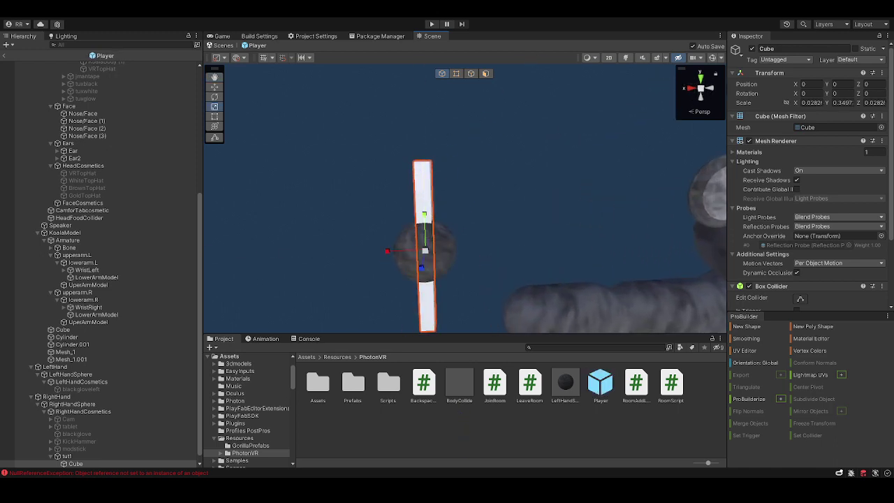
pyautogui.hotkey('ctrl', 'z')
pyautogui.moveTo(326, 132); pyautogui.dragTo(320, 160, button='right')
pyautogui.press('w')
pyautogui.press('s')
pyautogui.moveTo(451, 215); pyautogui.dragTo(419, 224)
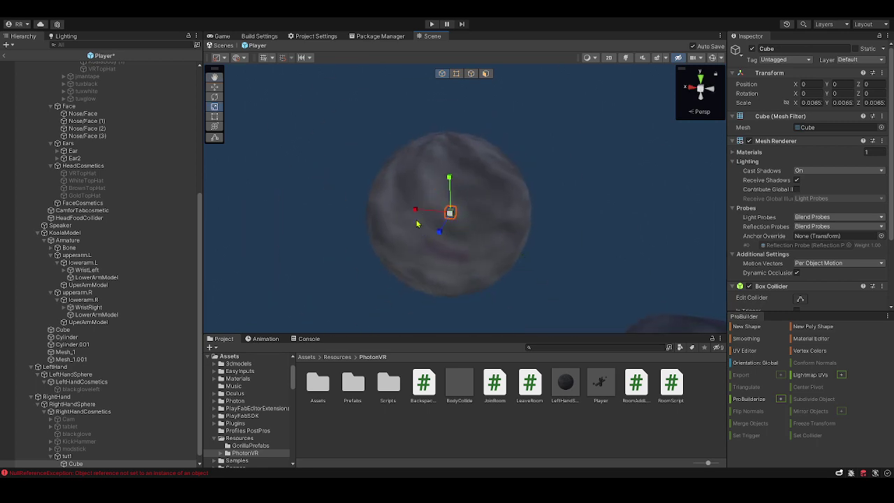
# Move the cube up to the top of the right hand sphere, at Y about 0.0617.
pyautogui.click(214, 87)
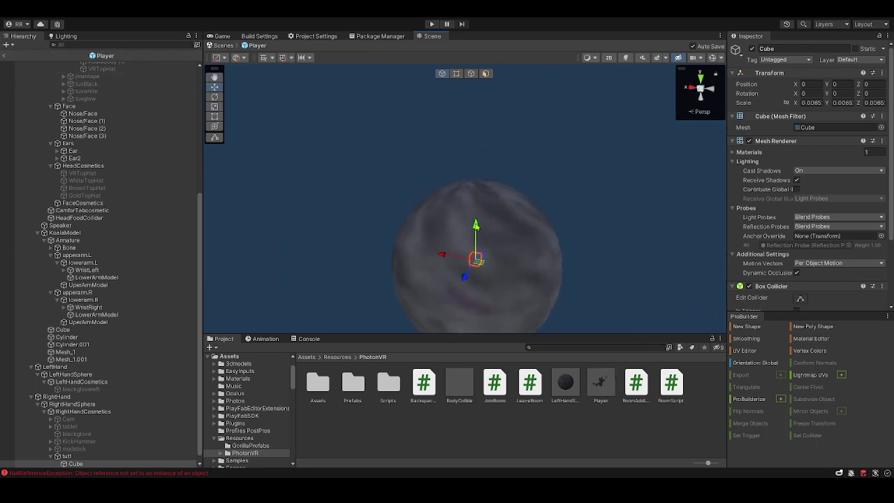
pyautogui.moveTo(479, 222); pyautogui.dragTo(483, 143)
pyautogui.moveTo(509, 149)
pyautogui.mouseDown(button='right')
pyautogui.moveTo(523, 150)
pyautogui.moveTo(519, 156)
pyautogui.moveTo(510, 132)
pyautogui.moveTo(517, 139)
pyautogui.mouseUp(button='right')
# Try duplicating the cube and raising the copy to Y about 0.0693.
pyautogui.hotkey('ctrl', 'd')
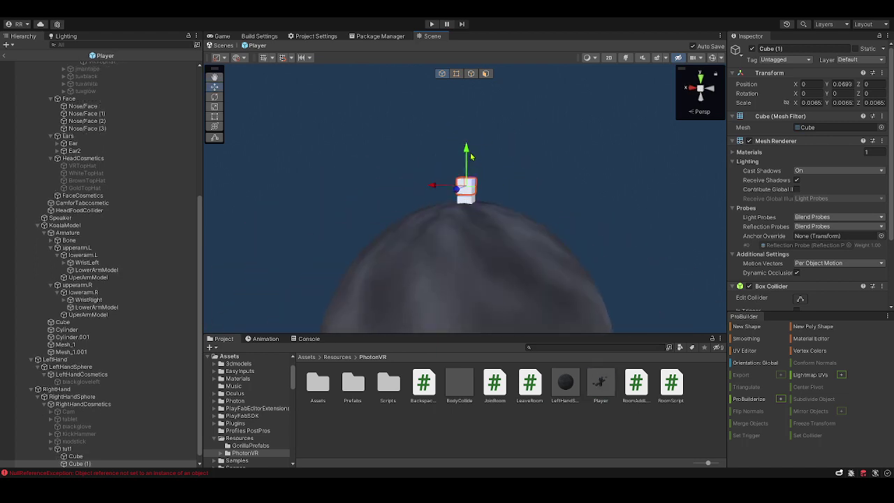
pyautogui.hotkey('ctrl', 'z')
# Enlarge the cube on top of the right hand sphere uniformly to a scale of about 0.0257.
pyautogui.press('t')
pyautogui.press('r')
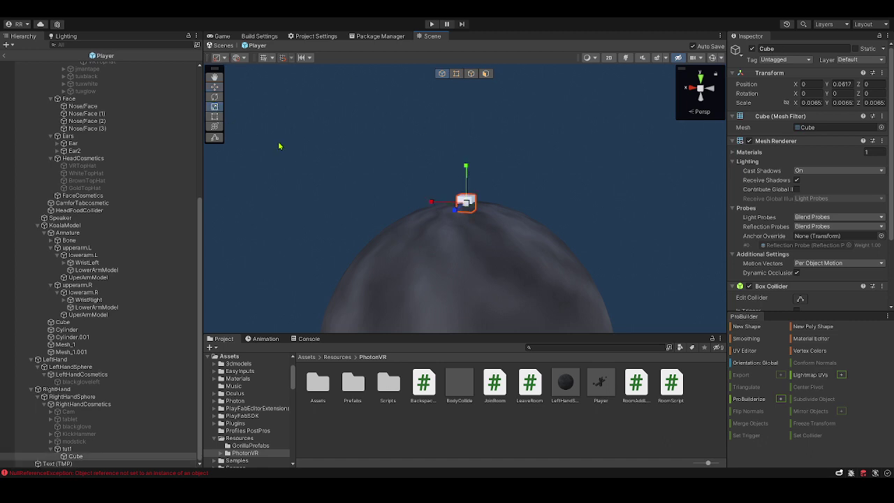
pyautogui.moveTo(466, 203); pyautogui.dragTo(487, 73)
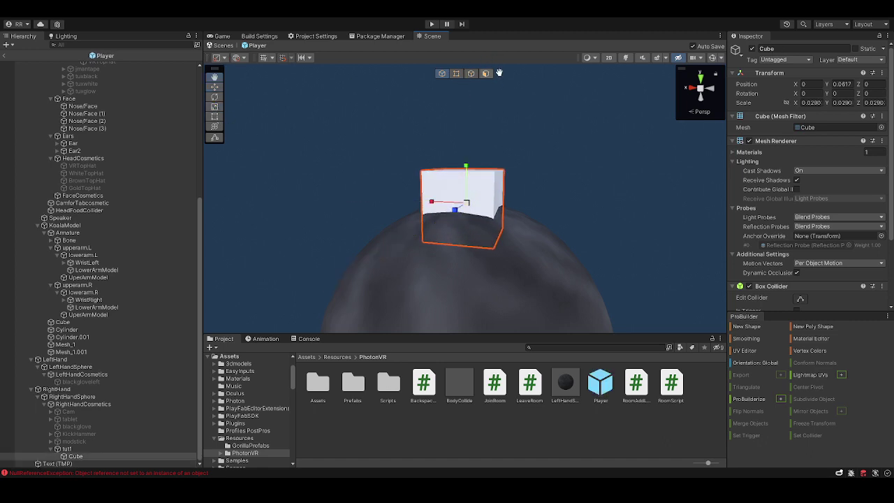
pyautogui.press('s')
pyautogui.moveTo(534, 183); pyautogui.dragTo(441, 200, button='right')
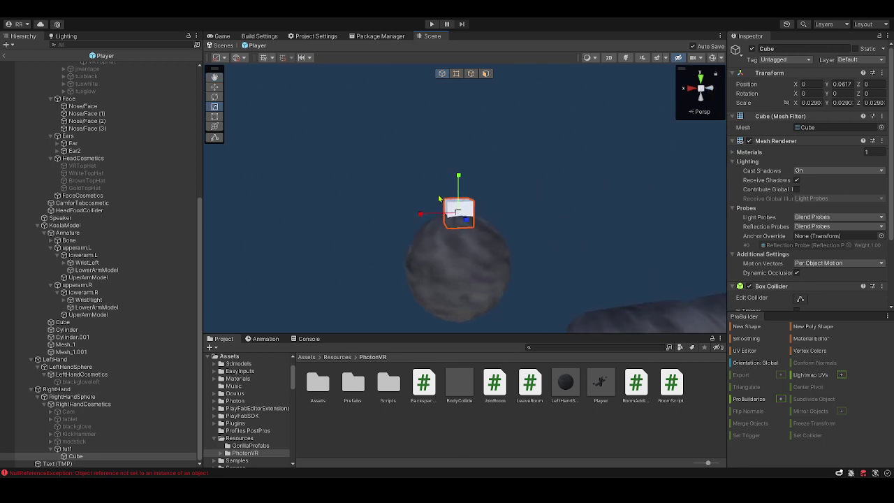
pyautogui.moveTo(459, 219); pyautogui.dragTo(453, 224)
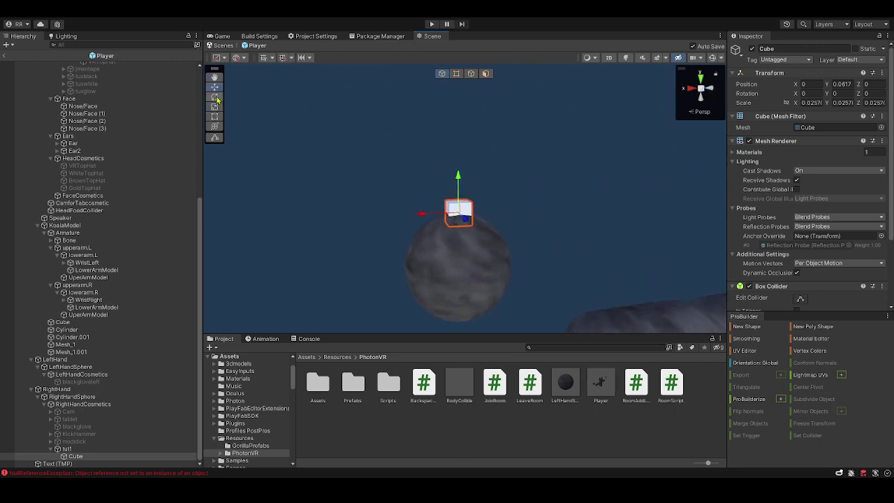
# Rename the cube under tut1 as Eatable.
pyautogui.moveTo(301, 148); pyautogui.dragTo(266, 154, button='right')
pyautogui.press('d')
pyautogui.click(75, 457)
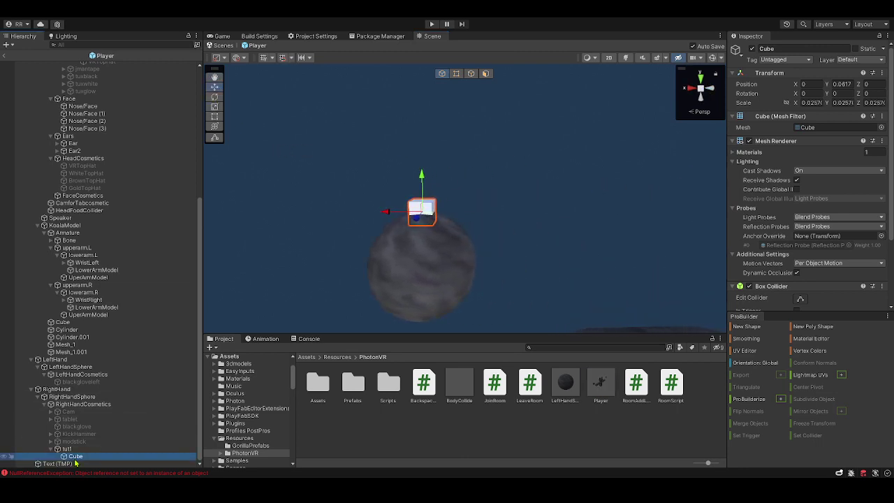
pyautogui.write('Eatab')
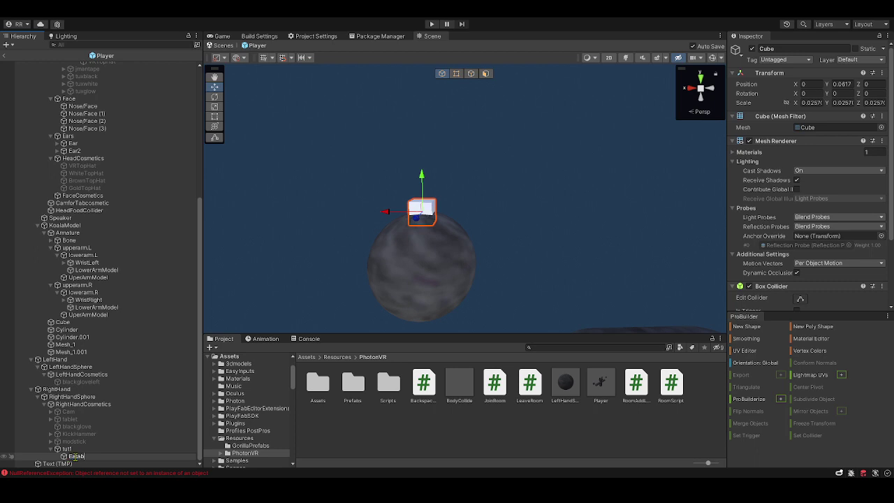
pyautogui.write('le')
pyautogui.press('Return')
# Search the project assets for bamboo and apply the Bamboo Platform 1 material to the Eatable cube.
pyautogui.press('w')
pyautogui.moveTo(396, 256); pyautogui.dragTo(447, 293, button='right')
pyautogui.press('s')
pyautogui.click(559, 347)
pyautogui.write('bamboo')
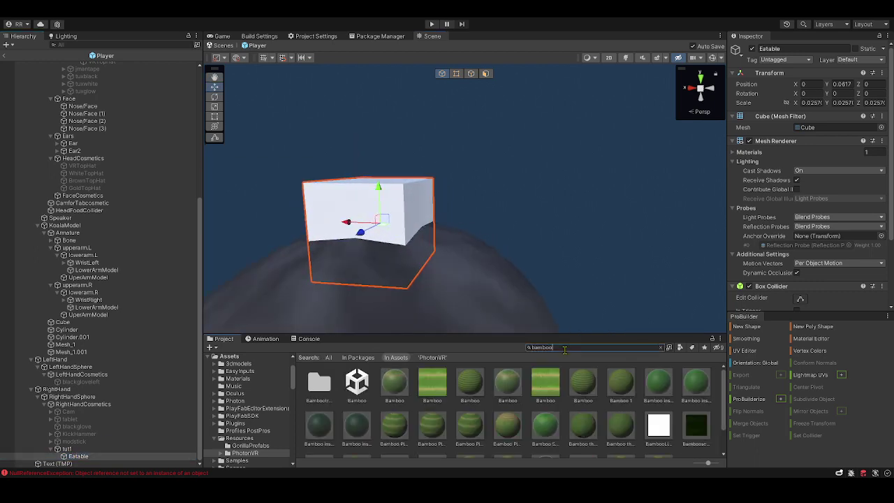
pyautogui.moveTo(498, 401); pyautogui.dragTo(400, 225)
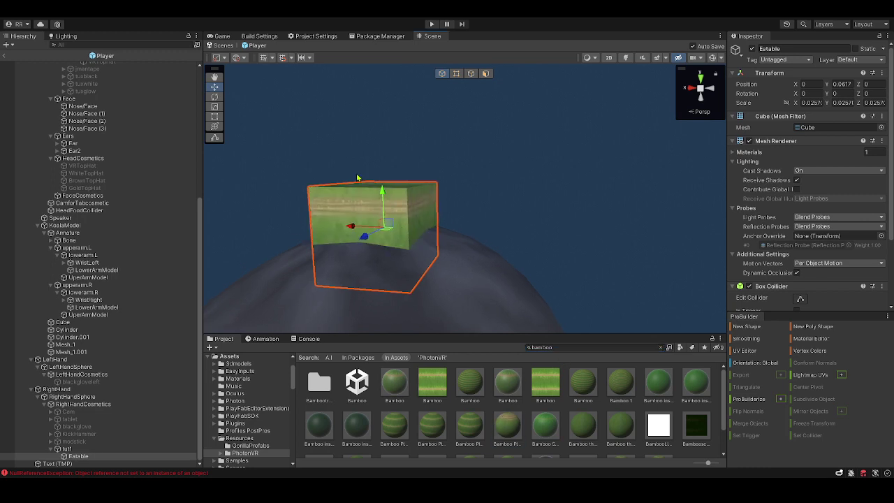
# Stretch the Eatable cube upward to a Y scale of about 0.0505 and a Y position of about 0.0741.
pyautogui.click(213, 119)
pyautogui.scroll(-5, 369, 168)
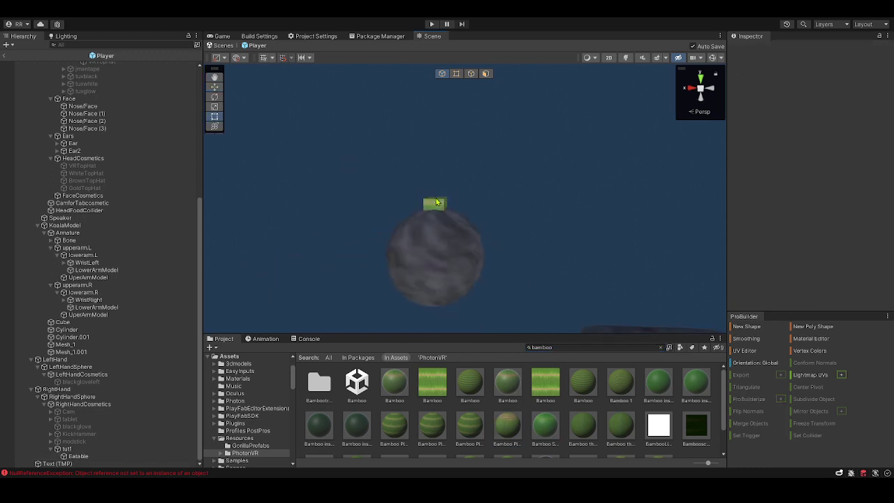
pyautogui.moveTo(437, 199); pyautogui.dragTo(436, 176)
pyautogui.click(214, 87)
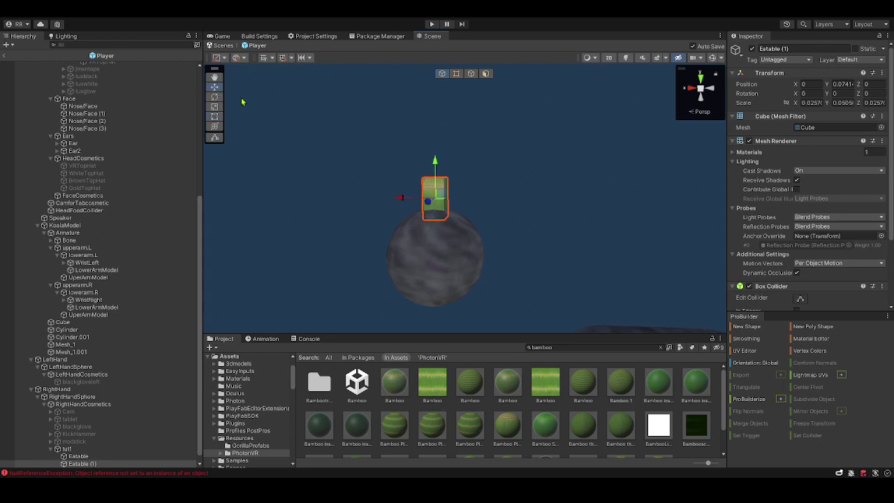
pyautogui.moveTo(459, 140); pyautogui.dragTo(445, 145, button='right')
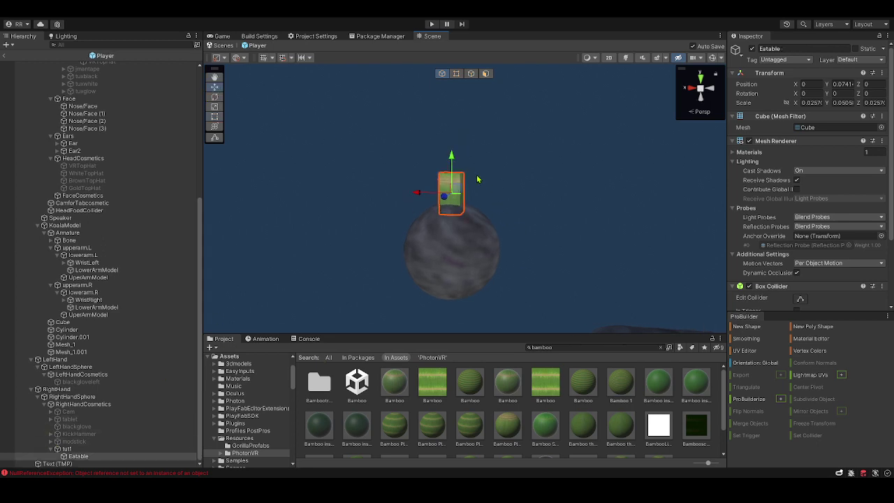
# Add the Monke Eat Food script to the Eatable cube and set its eating sound to bubble.
pyautogui.scroll(-3, 835, 227)
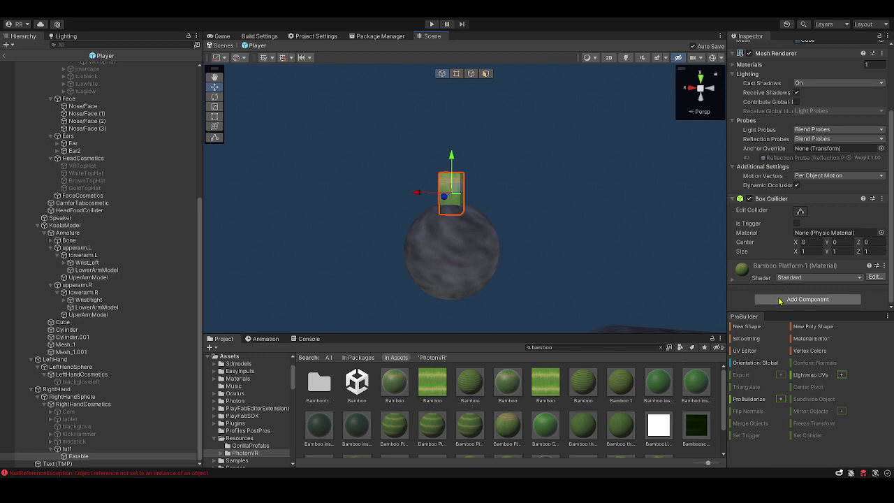
pyautogui.click(780, 301)
pyautogui.click(787, 345)
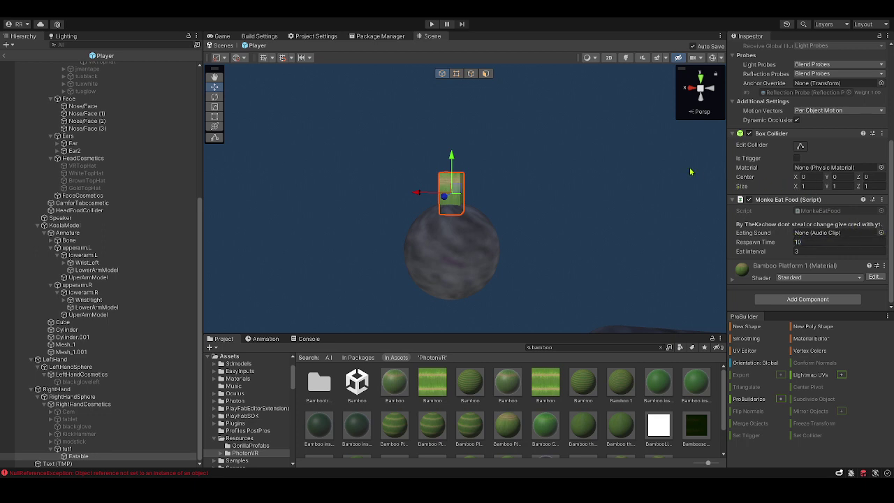
pyautogui.click(644, 169)
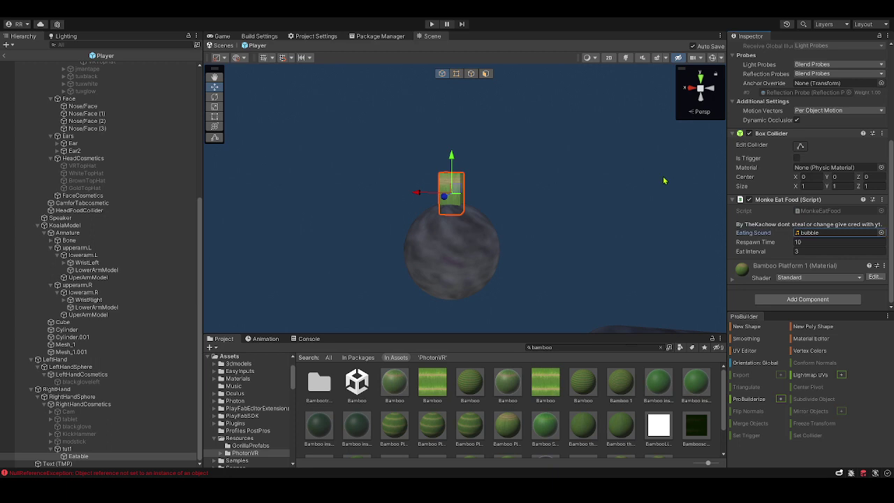
pyautogui.moveTo(665, 181); pyautogui.dragTo(696, 180, button='right')
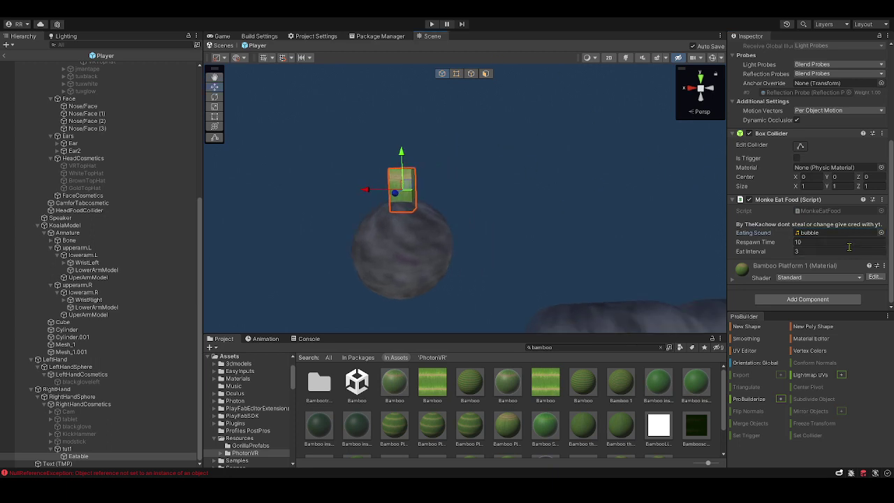
# Set the Monke Eat Food script's respawn time to 3 and its eat interval to 5.
pyautogui.click(818, 242)
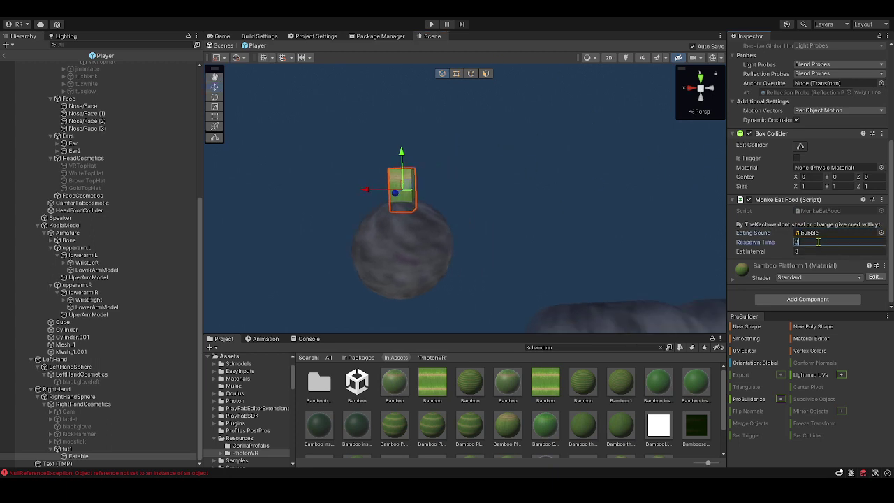
pyautogui.write('3')
pyautogui.click(807, 251)
pyautogui.write('3')
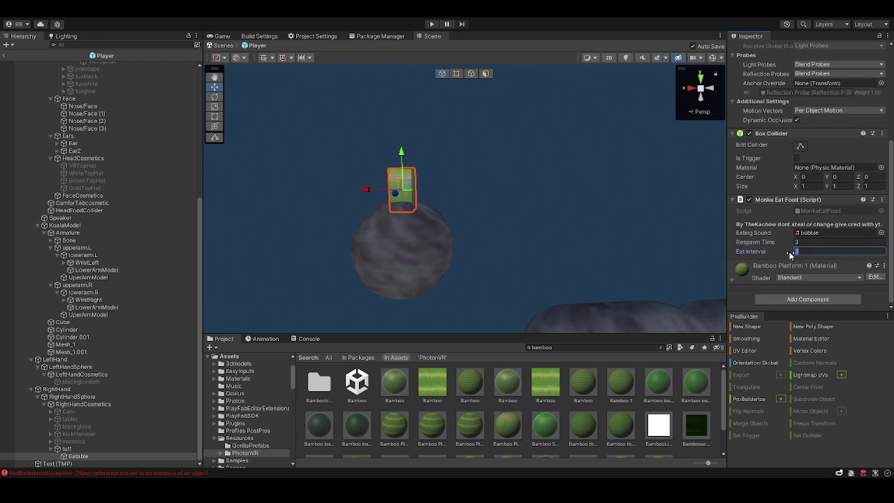
pyautogui.write('0')
pyautogui.moveTo(803, 254); pyautogui.dragTo(784, 251)
pyautogui.write('5')
# Make the Eatable cube's box collider a trigger and tag the object as Food.
pyautogui.click(797, 158)
pyautogui.scroll(5, 798, 125)
pyautogui.click(780, 63)
pyautogui.click(809, 230)
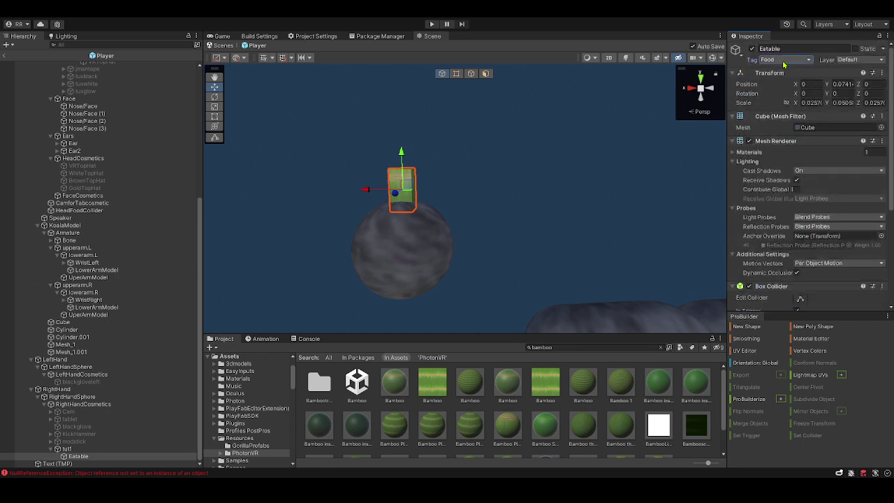
# Enlarge the Eatable cube proportionally to a scale of about 0.0343 on X and Z and 0.0675 on Y.
pyautogui.moveTo(585, 138); pyautogui.dragTo(548, 163, button='right')
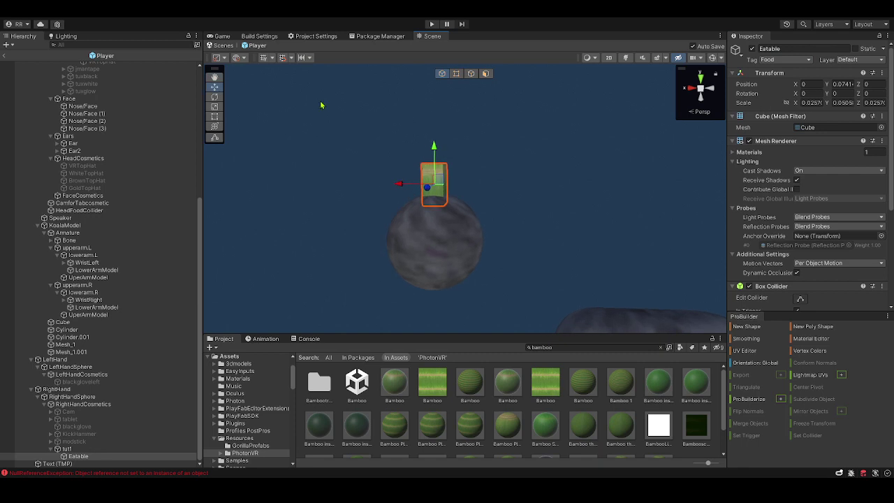
pyautogui.click(214, 106)
pyautogui.moveTo(432, 187); pyautogui.dragTo(447, 180)
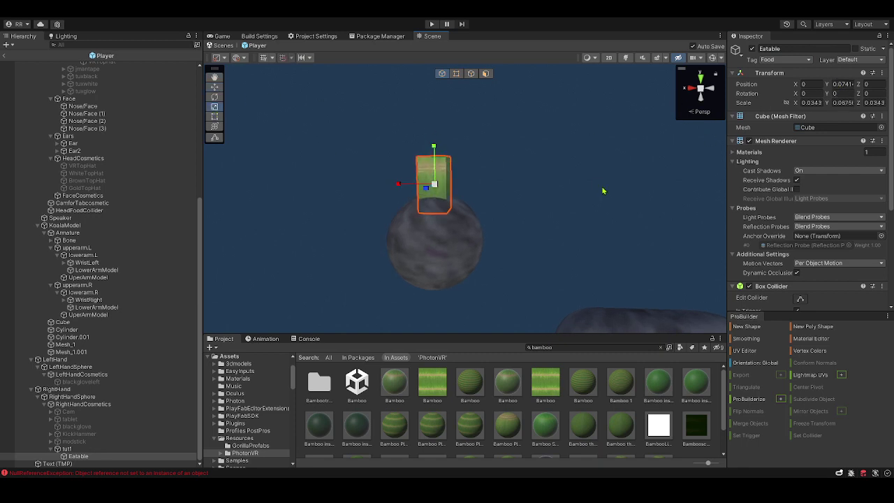
pyautogui.moveTo(604, 190); pyautogui.dragTo(629, 192, button='right')
pyautogui.scroll(-5, 763, 259)
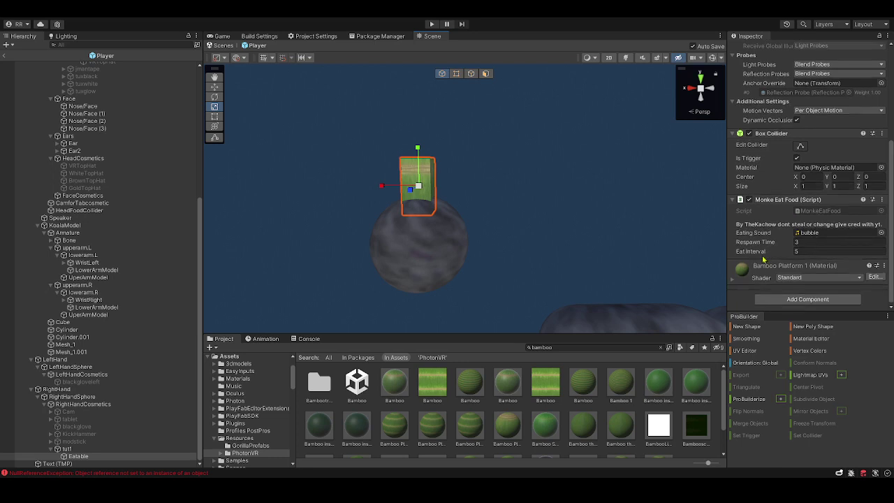
# Duplicate the Eatable cube twice and stack the copies above it, at Y about 0.1418 and 0.2069.
pyautogui.click(214, 86)
pyautogui.moveTo(412, 153); pyautogui.dragTo(419, 187, button='right')
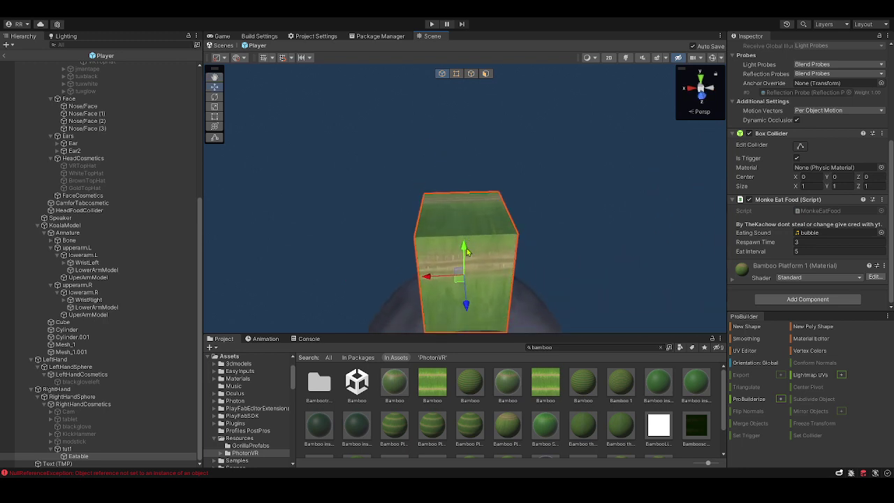
pyautogui.hotkey('ctrl', 'd')
pyautogui.moveTo(475, 244); pyautogui.dragTo(483, 108)
pyautogui.scroll(-5, 483, 102)
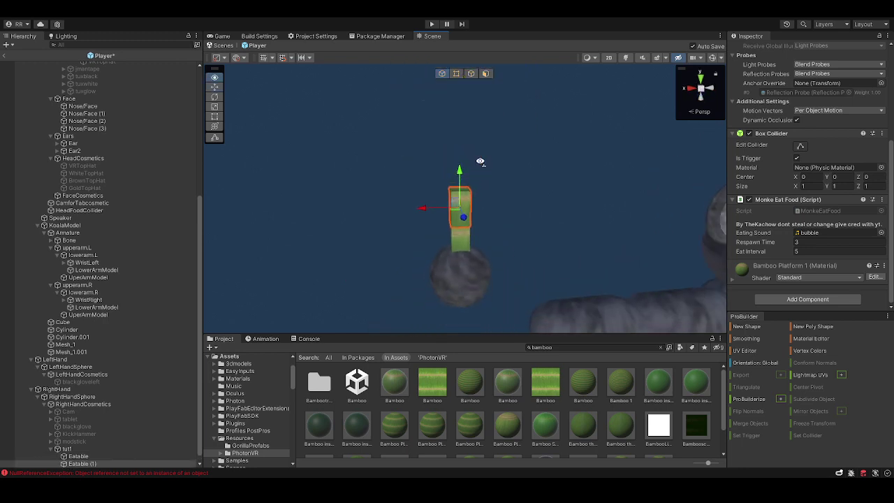
pyautogui.hotkey('ctrl', 'd')
pyautogui.moveTo(473, 170); pyautogui.dragTo(472, 123)
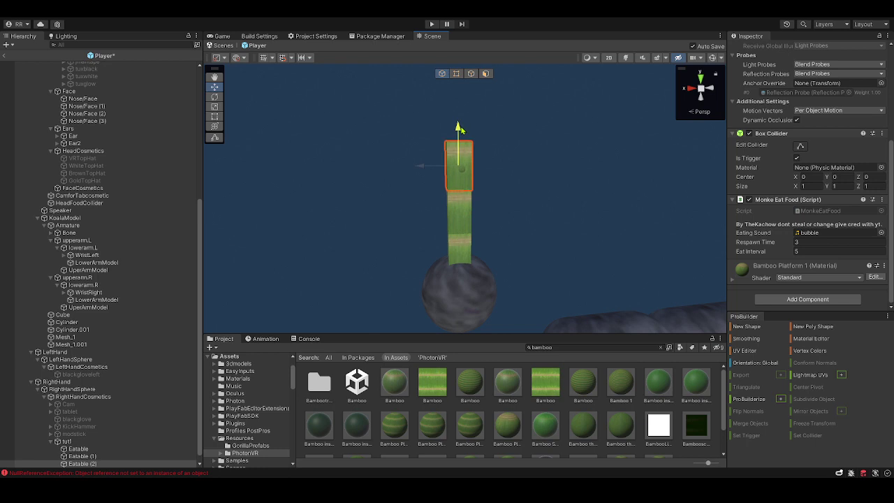
pyautogui.scroll(5, 458, 136)
# Apply the Bamboo Stuff material to the middle segment and the reddish fake bamboo material to the top segment.
pyautogui.keyDown('shift'); pyautogui.click(90, 449); pyautogui.keyUp('shift')
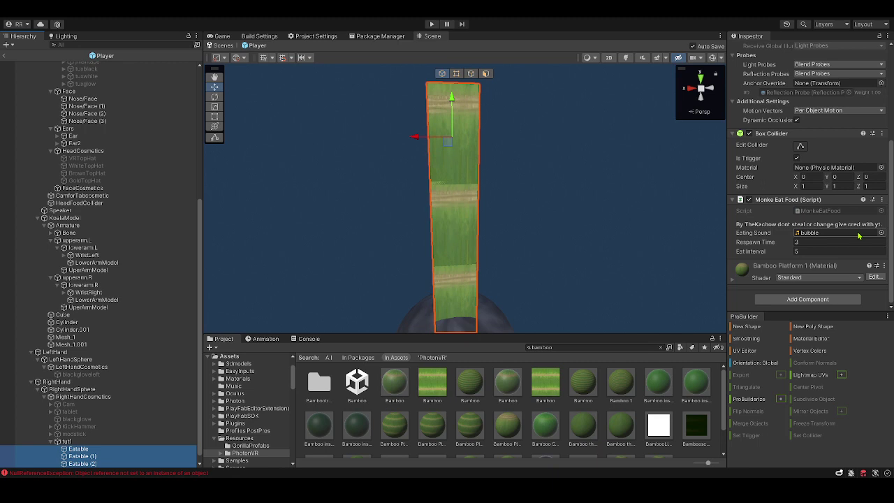
pyautogui.moveTo(625, 253); pyautogui.dragTo(590, 242, button='right')
pyautogui.scroll(3, 833, 233)
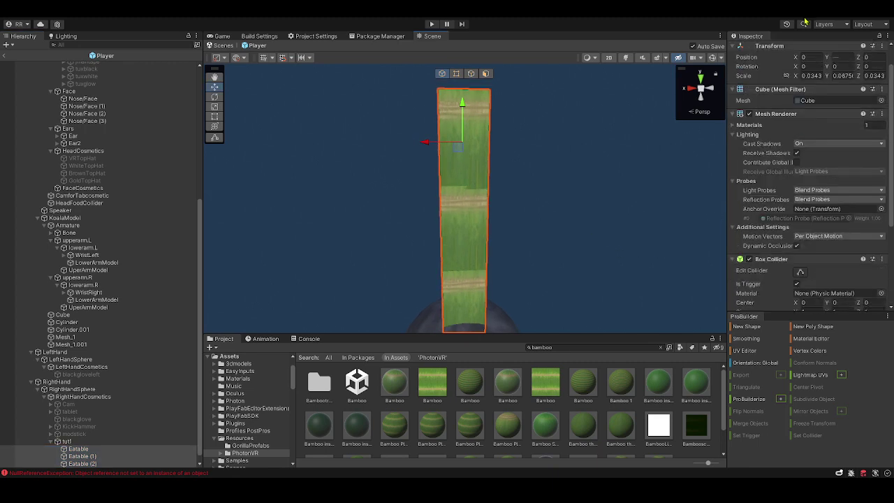
pyautogui.scroll(-3, 773, 200)
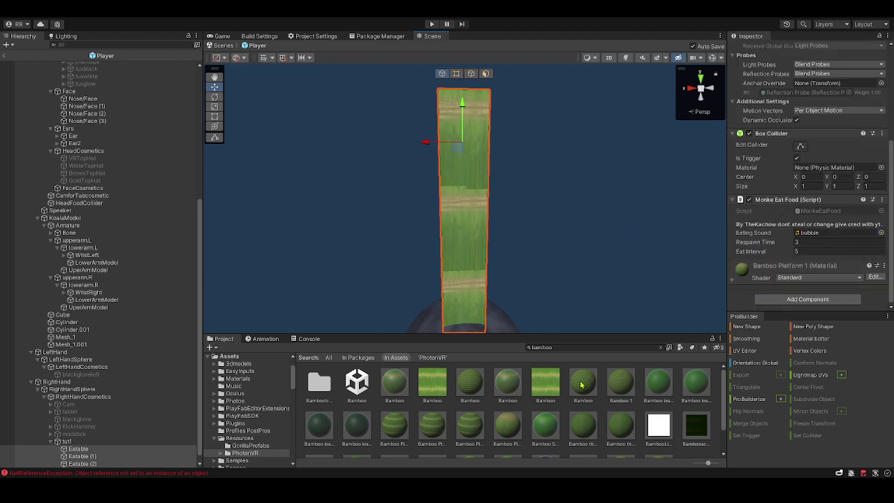
pyautogui.moveTo(545, 436); pyautogui.dragTo(456, 238)
pyautogui.scroll(-1, 621, 420)
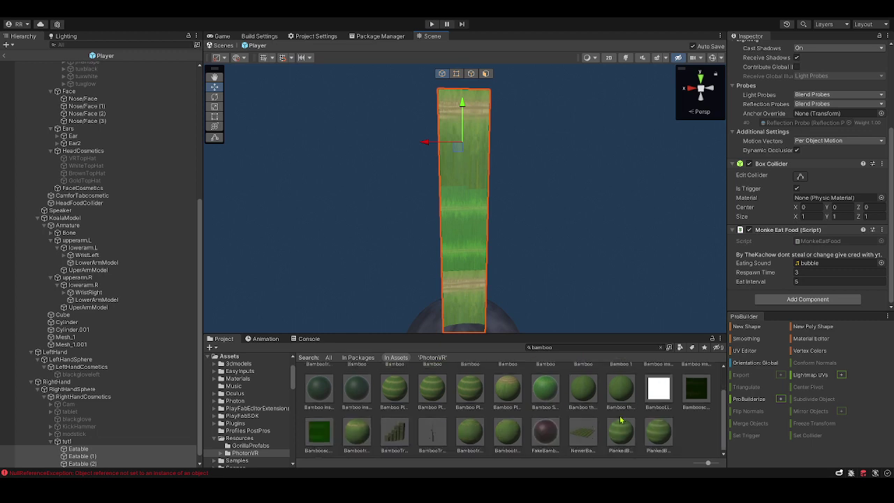
pyautogui.moveTo(547, 427); pyautogui.dragTo(474, 168)
# Inspect the three stacked Eatable segments one by one and all together in the hierarchy.
pyautogui.click(474, 165)
pyautogui.click(467, 215)
pyautogui.click(471, 290)
pyautogui.click(467, 243)
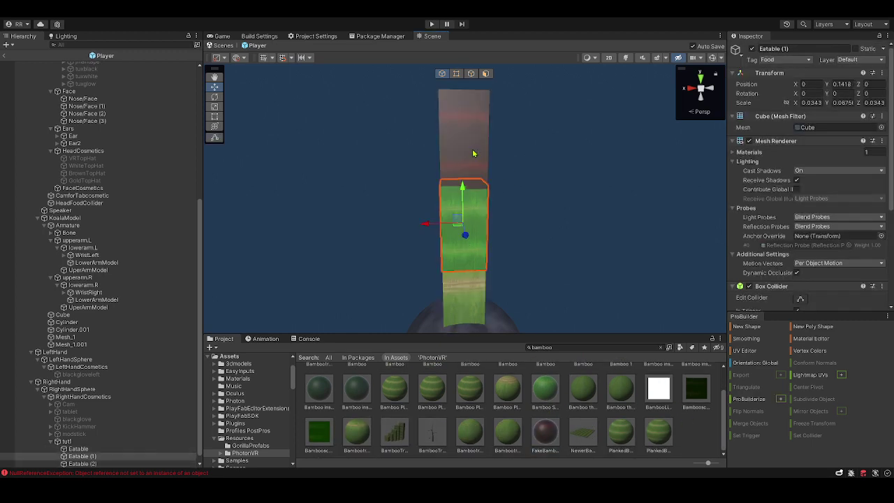
pyautogui.click(473, 152)
pyautogui.click(597, 163)
pyautogui.click(459, 142)
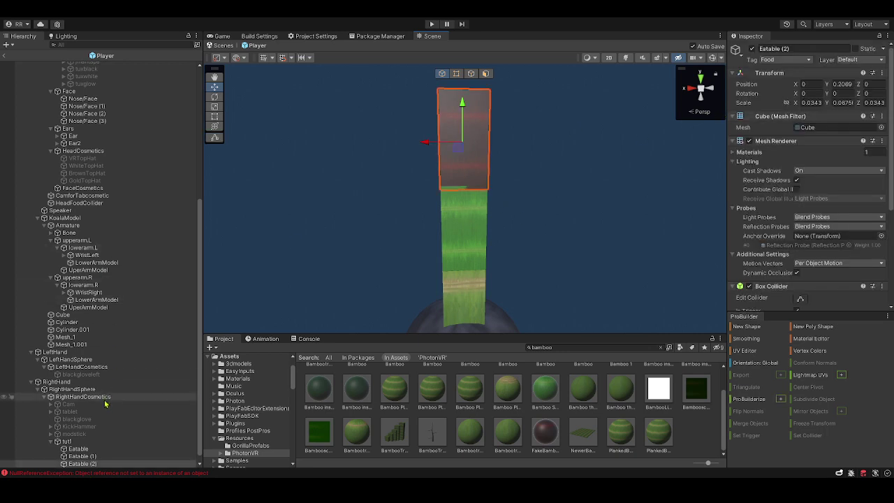
pyautogui.keyDown('shift'); pyautogui.click(78, 448); pyautogui.keyUp('shift')
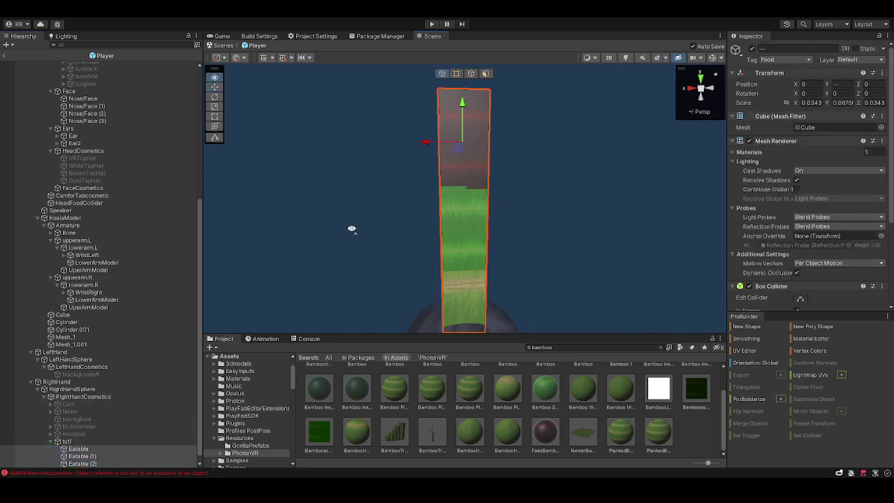
pyautogui.press('s')
pyautogui.moveTo(352, 229); pyautogui.dragTo(352, 230, button='right')
pyautogui.press('w')
pyautogui.press('s')
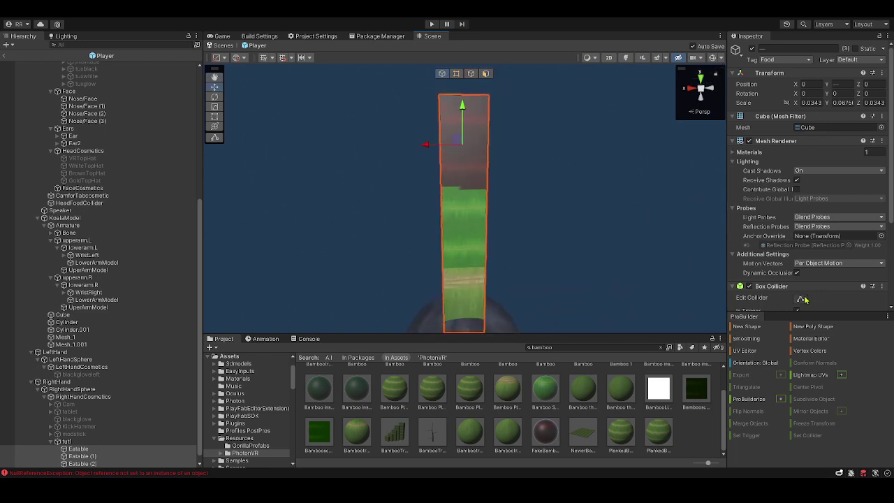
# Select the bottom Eatable segment and turn on editing of its box collider.
pyautogui.click(804, 300)
pyautogui.click(624, 228)
pyautogui.scroll(-3, 622, 228)
pyautogui.click(105, 442)
pyautogui.click(101, 452)
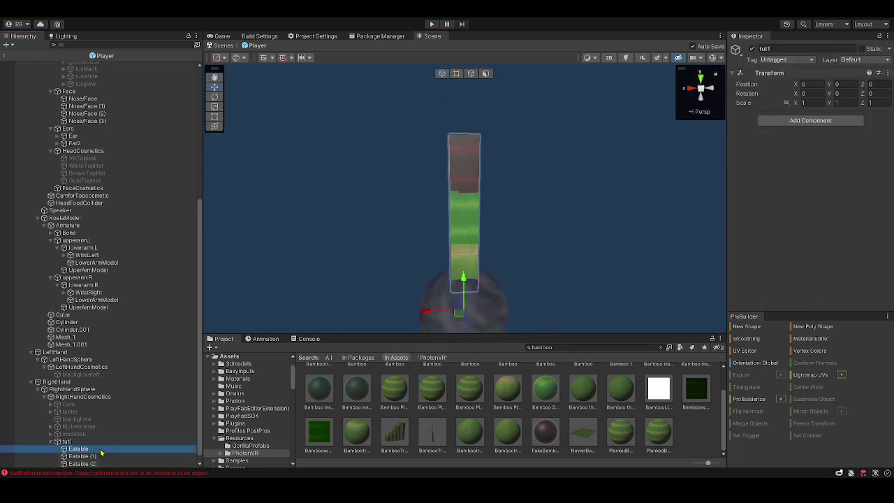
pyautogui.scroll(-5, 785, 239)
pyautogui.click(800, 149)
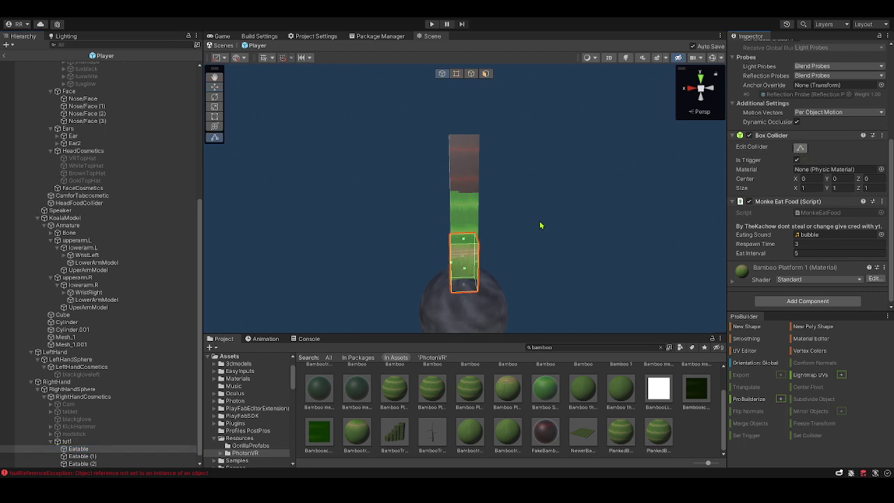
# Resize the middle Eatable segment's box collider vertically by moving its lower and upper faces.
pyautogui.click(472, 224)
pyautogui.press('w')
pyautogui.moveTo(472, 224); pyautogui.dragTo(468, 212, button='right')
pyautogui.press('s')
pyautogui.press('w')
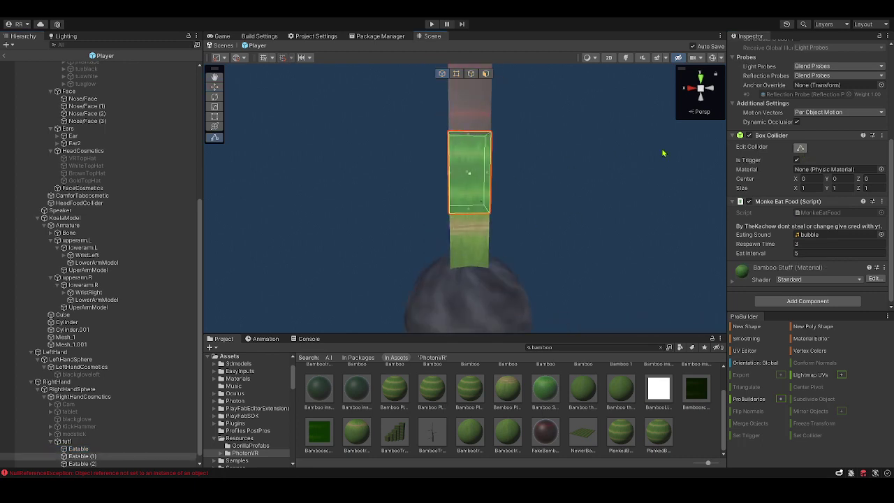
pyautogui.click(800, 148)
pyautogui.click(800, 148)
pyautogui.moveTo(492, 171); pyautogui.dragTo(479, 221, button='right')
pyautogui.press('w')
pyautogui.press('s')
pyautogui.moveTo(475, 218); pyautogui.dragTo(477, 181)
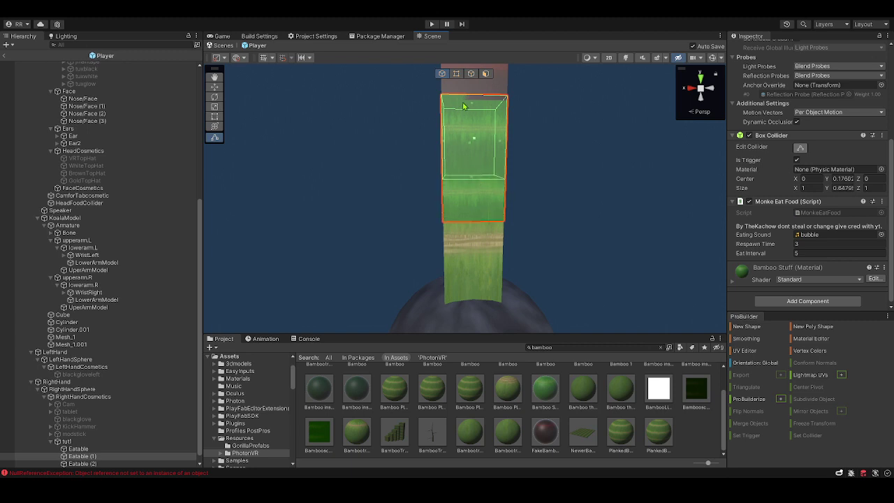
pyautogui.moveTo(471, 104)
pyautogui.mouseDown()
pyautogui.moveTo(463, 151)
pyautogui.moveTo(472, 117)
pyautogui.mouseUp()
pyautogui.moveTo(474, 181); pyautogui.dragTo(458, 200)
# Extend the bottom Eatable segment's box collider upward to a Y size of about 1.25 and Y center of about 0.125.
pyautogui.press('s')
pyautogui.moveTo(501, 283); pyautogui.dragTo(482, 253, button='right')
pyautogui.press('w')
pyautogui.click(452, 257)
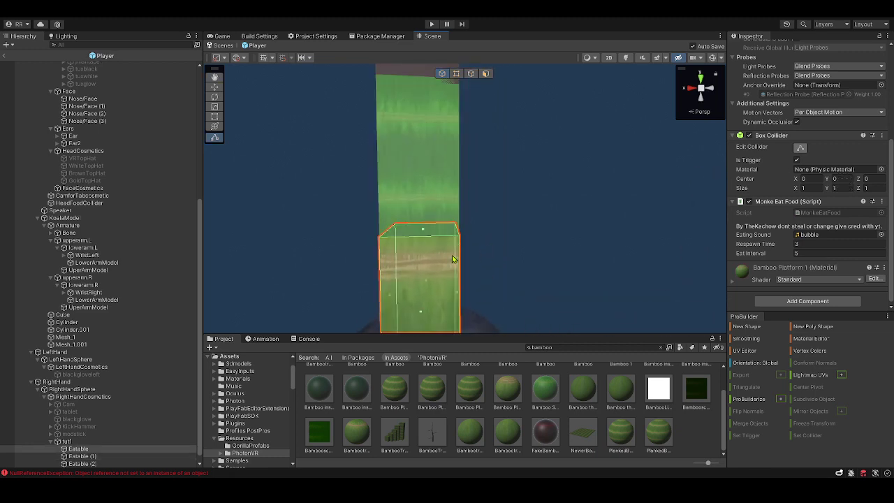
pyautogui.moveTo(442, 227); pyautogui.dragTo(428, 226, button='right')
pyautogui.press('s')
pyautogui.scroll(3, 428, 228)
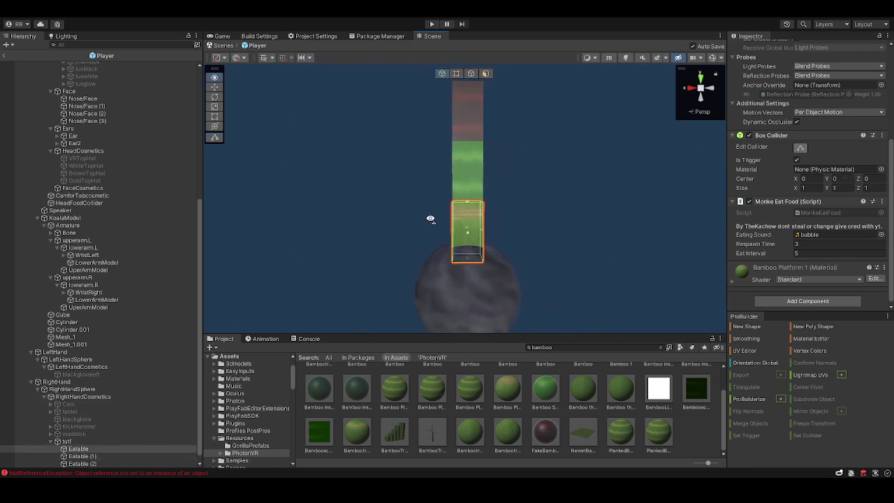
pyautogui.moveTo(470, 204); pyautogui.dragTo(471, 186)
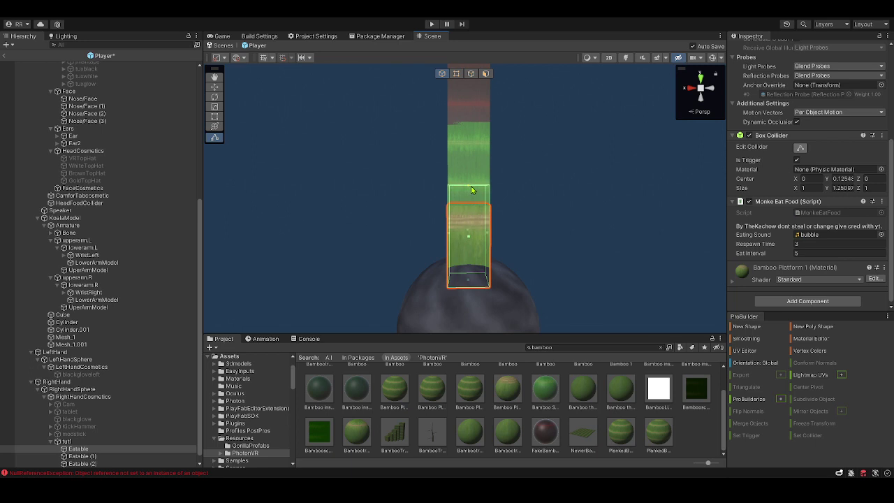
# Raise the lower face of the bottom Eatable segment's box collider and leave collider editing.
pyautogui.moveTo(471, 186); pyautogui.dragTo(468, 188, button='right')
pyautogui.moveTo(471, 279); pyautogui.dragTo(471, 256)
pyautogui.moveTo(471, 256); pyautogui.dragTo(471, 210, button='right')
pyautogui.press('s')
pyautogui.press('w')
pyautogui.click(472, 210)
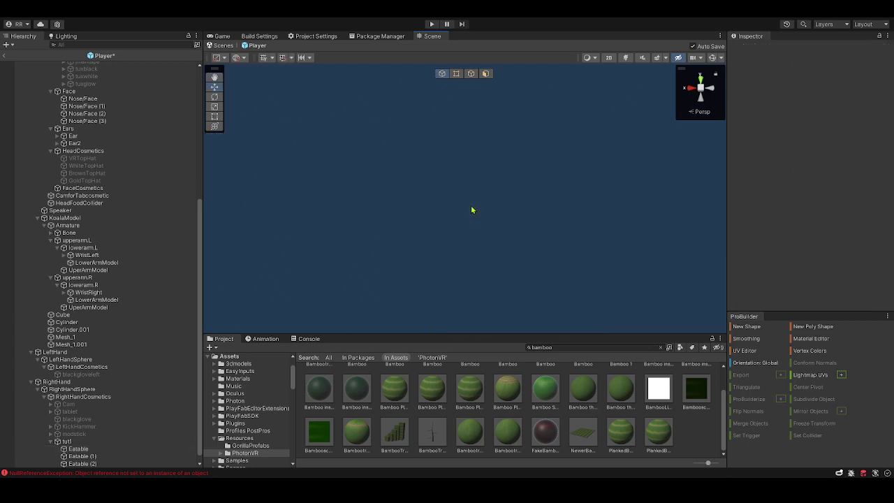
# Shrink the top Eatable segment's box collider from both ends to a Y size of about 0.15 and Y center of about 0.01.
pyautogui.scroll(-3, 472, 209)
pyautogui.click(475, 207)
pyautogui.scroll(3, 475, 207)
pyautogui.moveTo(391, 256); pyautogui.dragTo(390, 256, button='right')
pyautogui.press('s')
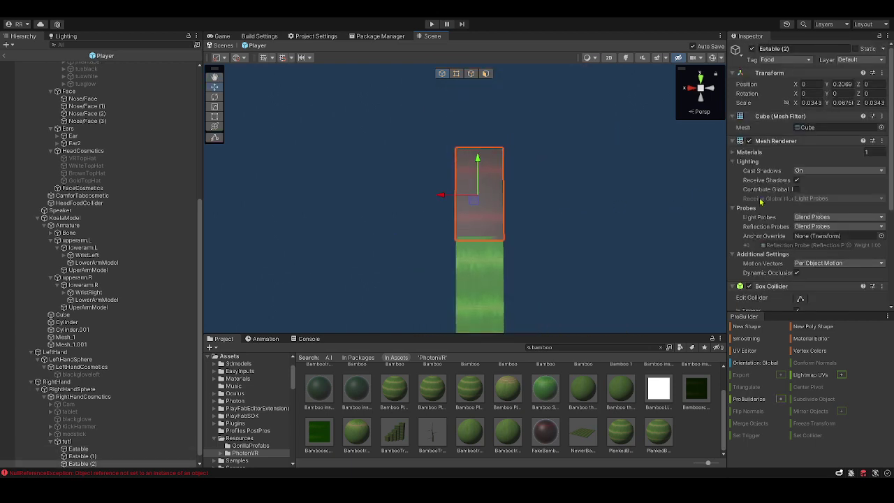
pyautogui.scroll(-3, 769, 202)
pyautogui.click(800, 223)
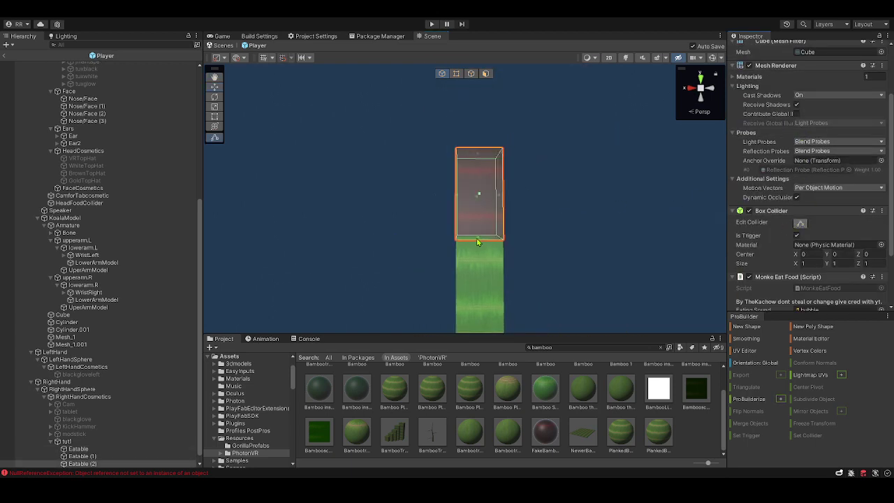
pyautogui.moveTo(489, 237); pyautogui.dragTo(487, 201)
pyautogui.moveTo(481, 156); pyautogui.dragTo(489, 190)
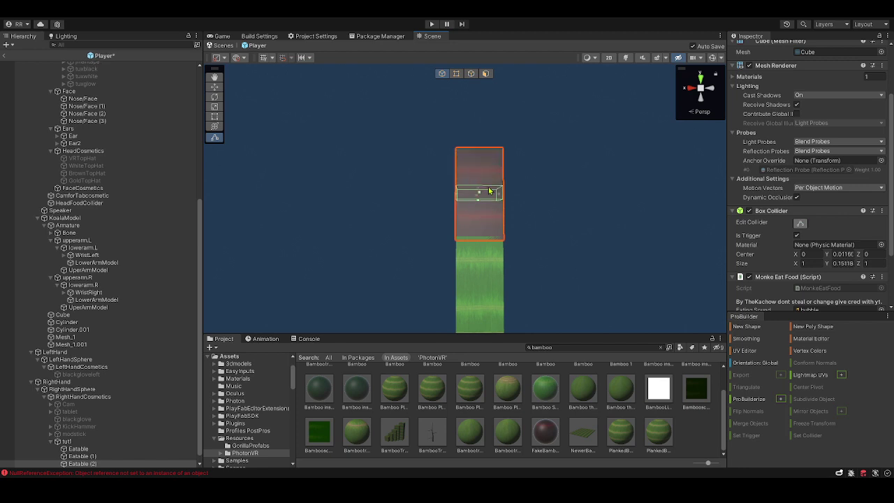
# Shrink the middle Eatable segment's box collider vertically by raising its lower face and lowering its upper face.
pyautogui.moveTo(489, 189); pyautogui.dragTo(501, 242, button='right')
pyautogui.click(94, 457)
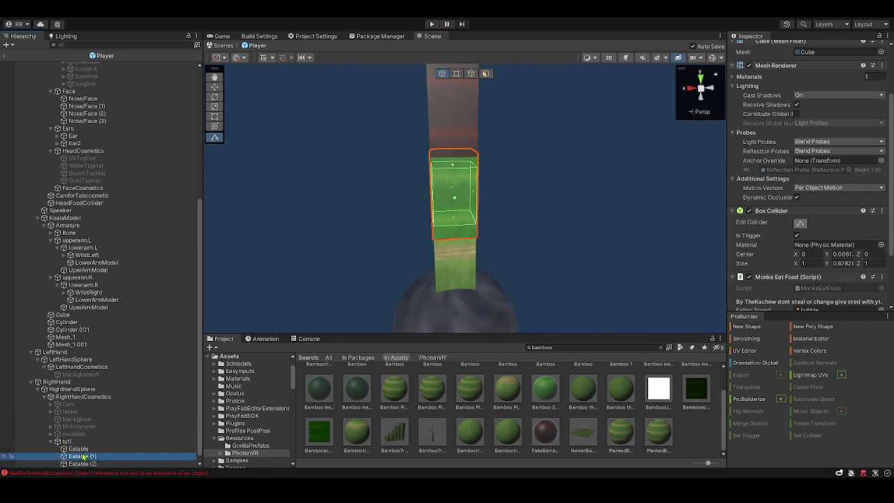
pyautogui.moveTo(439, 280); pyautogui.dragTo(421, 268, button='right')
pyautogui.press('w')
pyautogui.moveTo(478, 188); pyautogui.dragTo(475, 150)
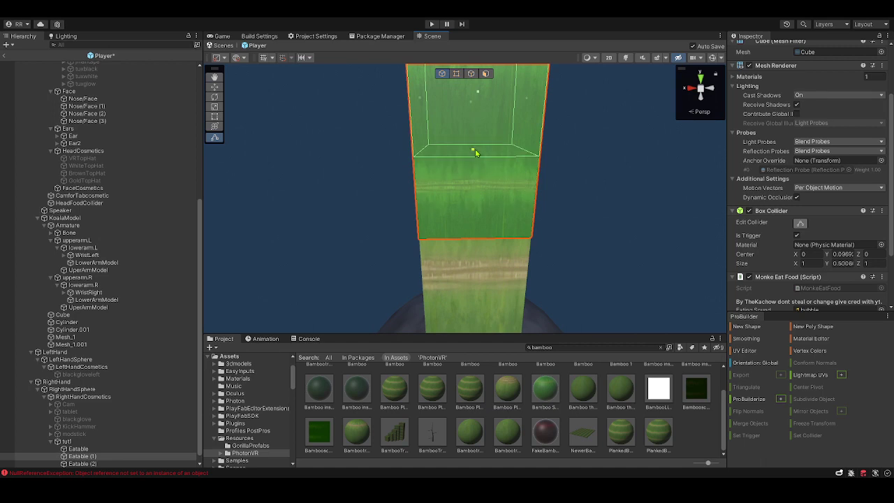
pyautogui.moveTo(475, 150); pyautogui.dragTo(471, 139, button='right')
pyautogui.moveTo(470, 116); pyautogui.dragTo(466, 142)
pyautogui.moveTo(466, 143); pyautogui.dragTo(465, 147, button='right')
pyautogui.press('s')
pyautogui.press('w')
# Shrink the bottom Eatable segment's box collider to a Y size of about 0.29 and Y center of about 0.135, and clear the selection.
pyautogui.click(108, 450)
pyautogui.moveTo(405, 261)
pyautogui.mouseDown(button='right')
pyautogui.moveTo(415, 289)
pyautogui.moveTo(411, 258)
pyautogui.mouseUp(button='right')
pyautogui.press('w')
pyautogui.moveTo(468, 136); pyautogui.dragTo(462, 188)
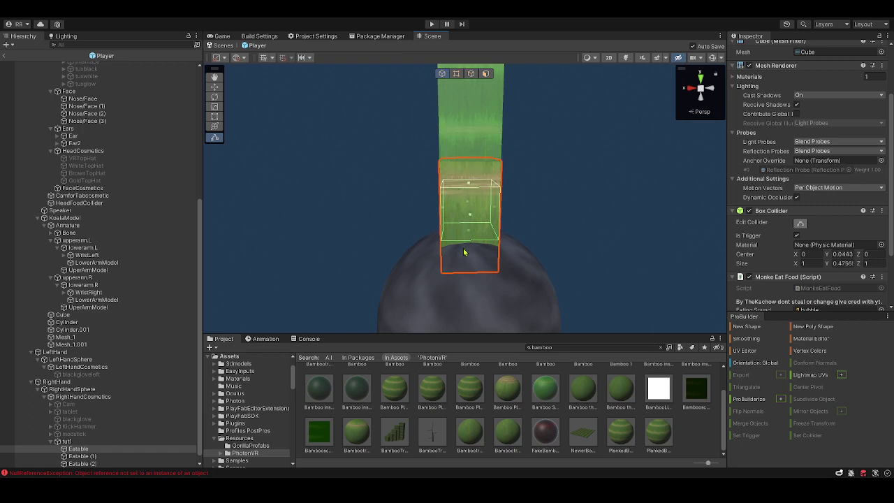
pyautogui.moveTo(469, 234); pyautogui.dragTo(470, 212)
pyautogui.moveTo(471, 210)
pyautogui.mouseDown(button='right')
pyautogui.moveTo(469, 124)
pyautogui.moveTo(462, 197)
pyautogui.mouseUp(button='right')
pyautogui.press('s')
pyautogui.click(463, 150)
pyautogui.press('w')
pyautogui.press('s')
pyautogui.press('w')
pyautogui.moveTo(462, 198)
pyautogui.mouseDown()
pyautogui.moveTo(463, 188)
pyautogui.moveTo(464, 214)
pyautogui.mouseUp()
pyautogui.click(509, 224)
pyautogui.press('s')
pyautogui.moveTo(511, 222)
pyautogui.mouseDown(button='right')
pyautogui.moveTo(519, 193)
pyautogui.moveTo(518, 212)
pyautogui.mouseUp(button='right')
pyautogui.press('w')
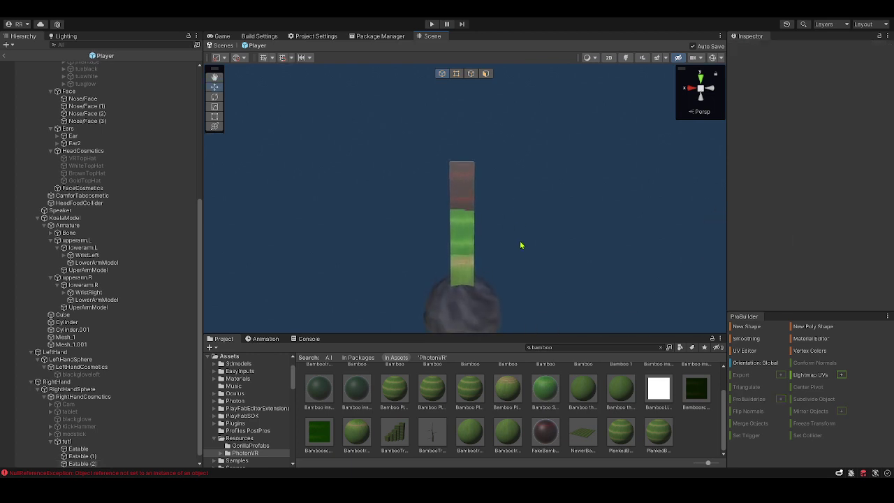
# Reopen the Player prefab from the PhotonVR resources folder and deactivate the tut1 cosmetic object.
pyautogui.click(221, 46)
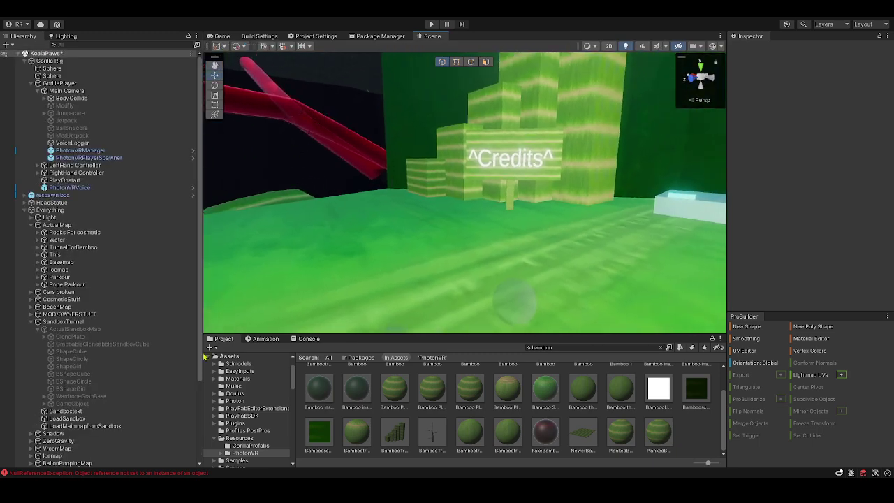
pyautogui.click(244, 453)
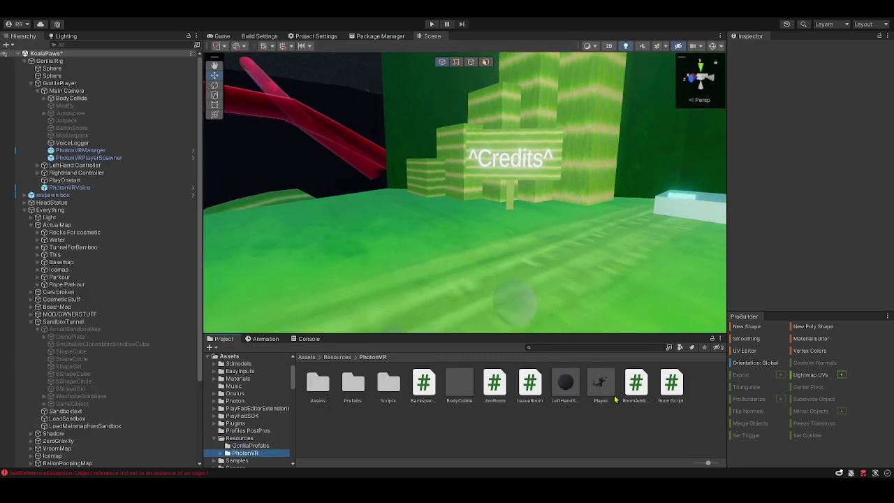
pyautogui.click(604, 379)
pyautogui.doubleClick(602, 381)
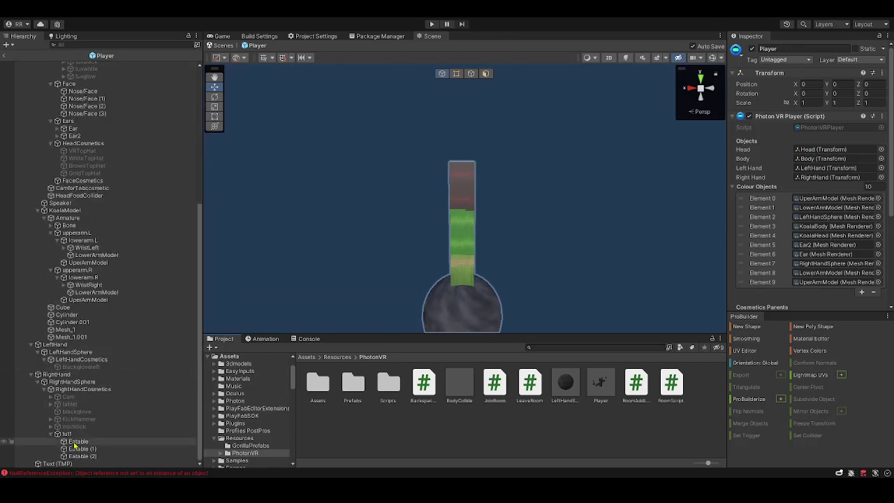
pyautogui.click(760, 47)
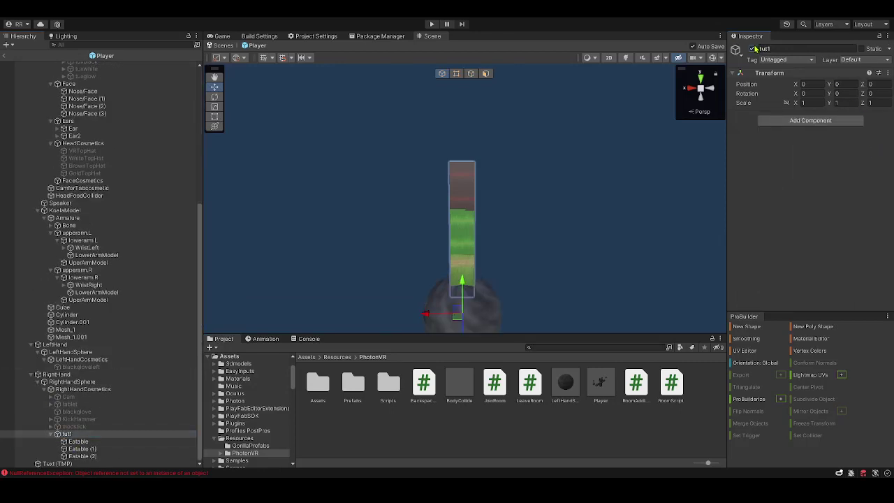
pyautogui.click(139, 442)
pyautogui.scroll(-3, 794, 262)
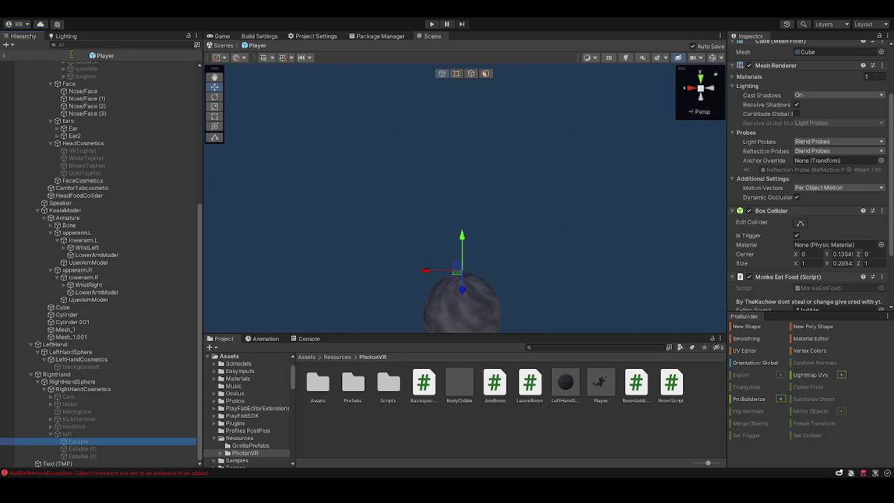
# Check the white cube's Change Right Cosmetic script in the main scene, and run a play test.
pyautogui.click(223, 45)
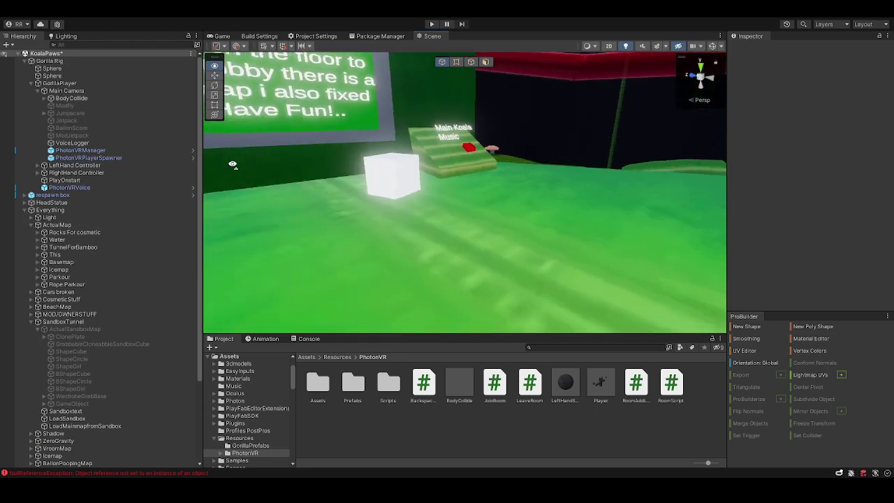
pyautogui.click(400, 190)
pyautogui.scroll(-5, 820, 229)
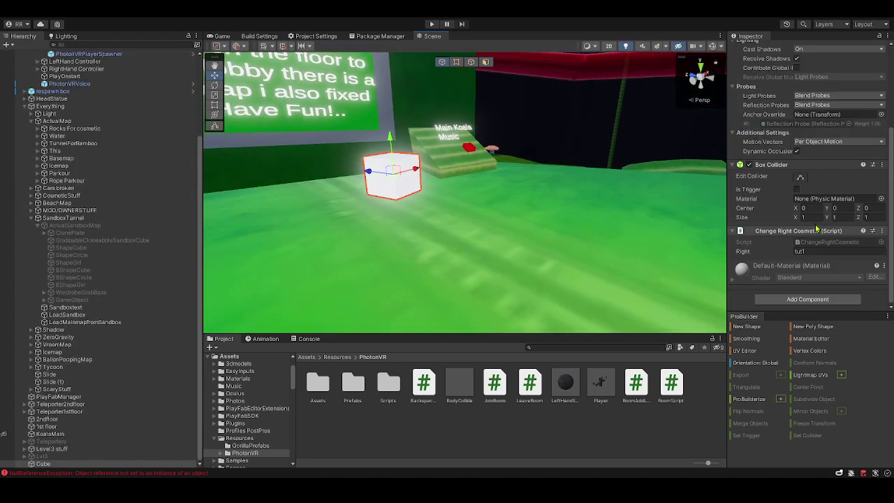
pyautogui.click(433, 24)
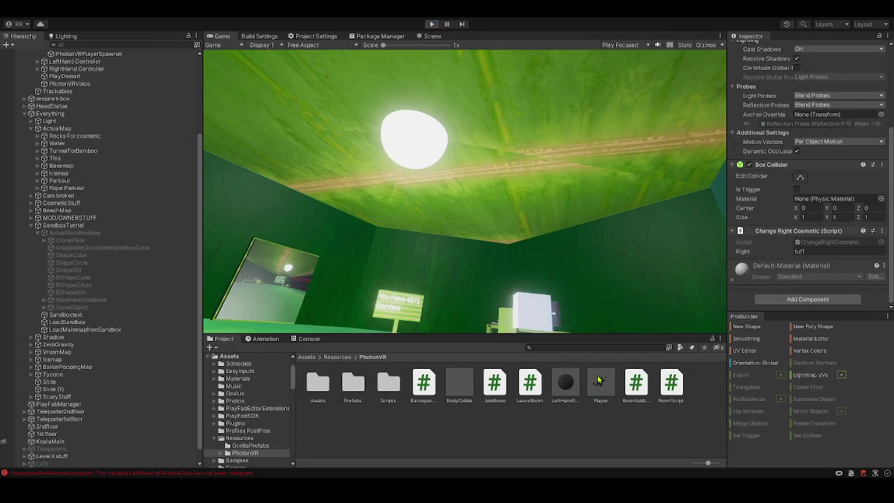
pyautogui.hotkey('ctrl', 'p')
# Reopen the Player prefab and set the Monke Eat Food Eat Interval to 8 on all three Eatable segments.
pyautogui.doubleClick(599, 383)
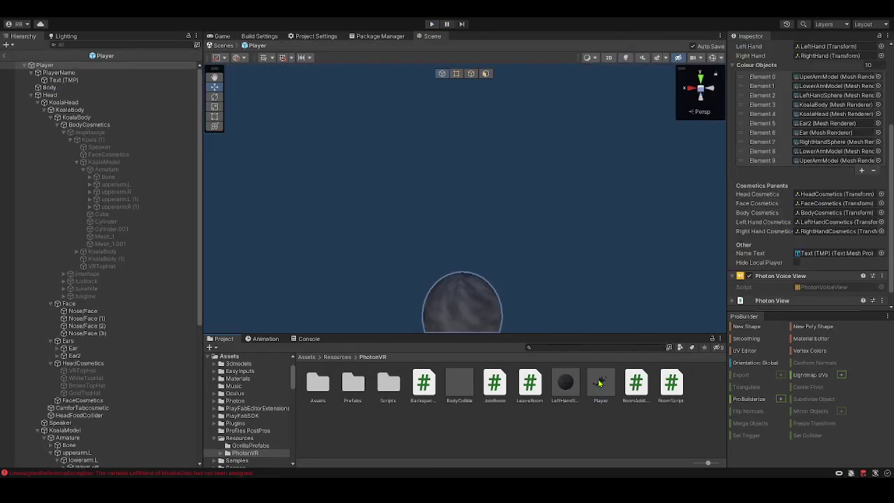
pyautogui.scroll(-10, 97, 279)
pyautogui.click(78, 442)
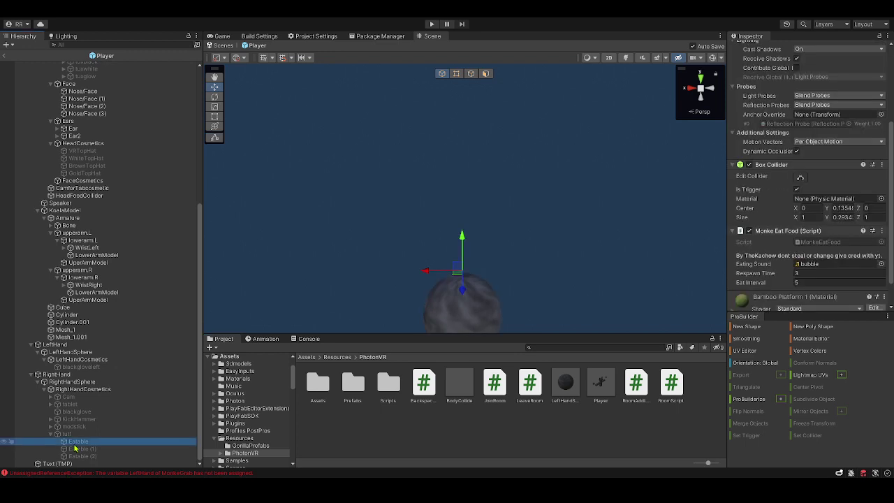
pyautogui.keyDown('shift'); pyautogui.click(81, 457); pyautogui.keyUp('shift')
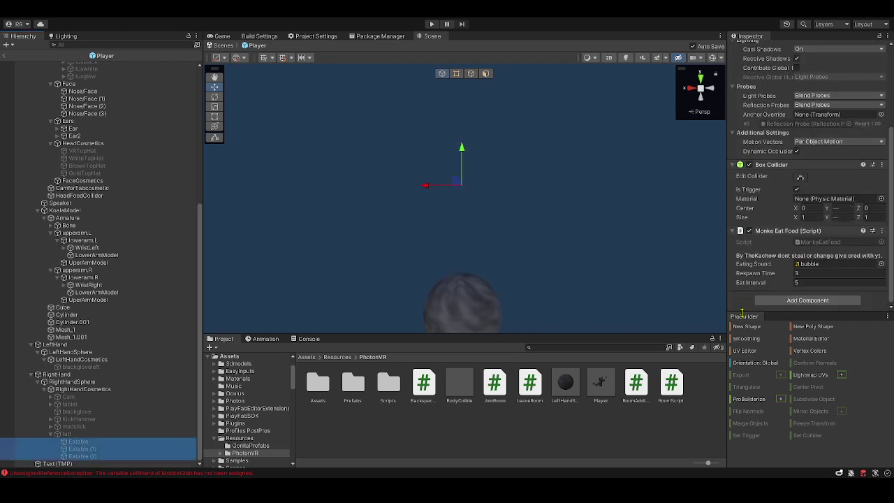
pyautogui.click(807, 282)
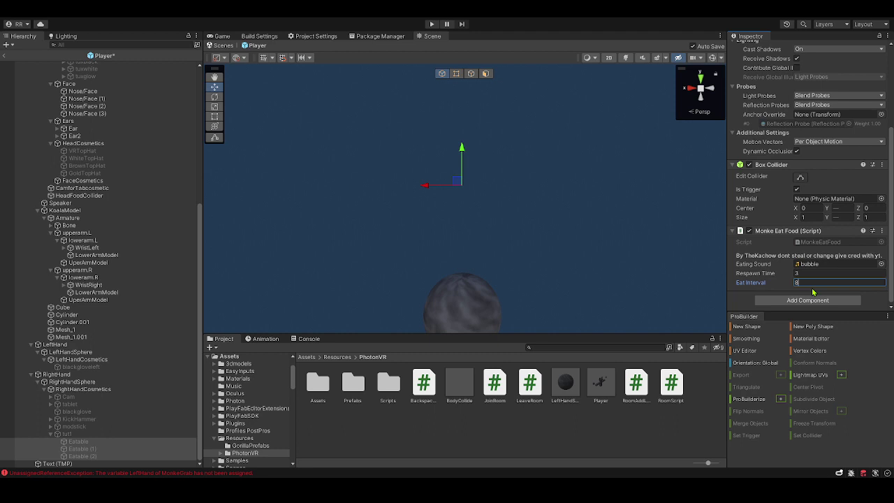
# Set the three Eatable segments' Monke Eat Food Respawn Time to 15 and Eat Interval to 2.
pyautogui.click(807, 276)
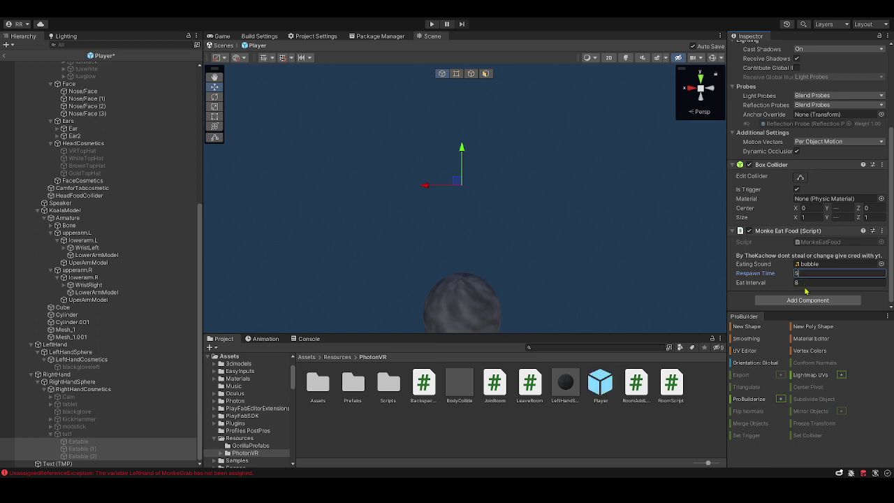
pyautogui.write('5')
pyautogui.click(806, 285)
pyautogui.write('2')
pyautogui.press('Return')
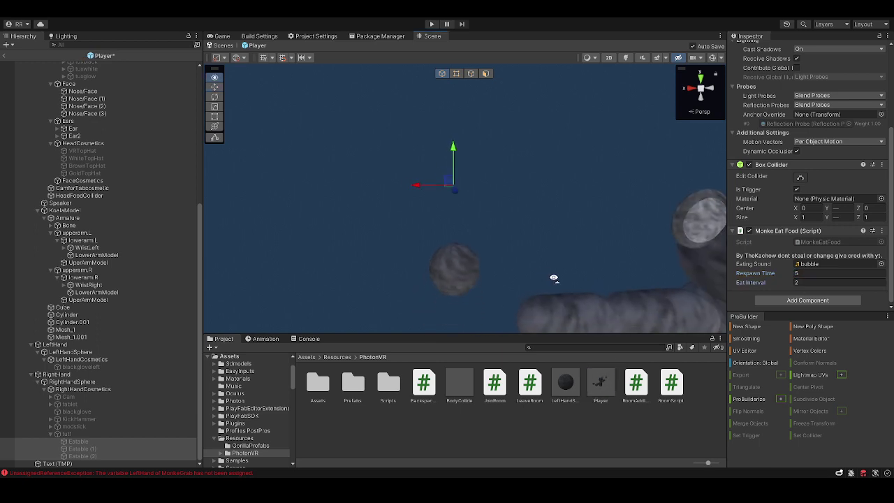
pyautogui.click(801, 274)
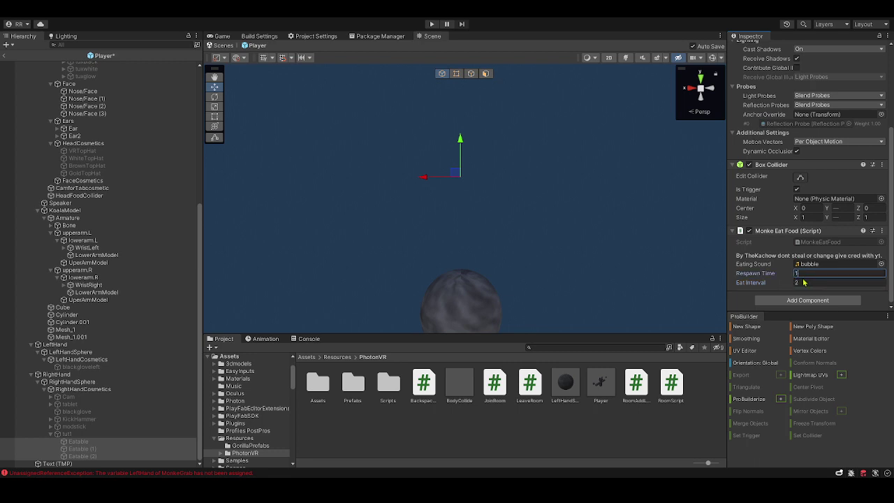
pyautogui.click(804, 282)
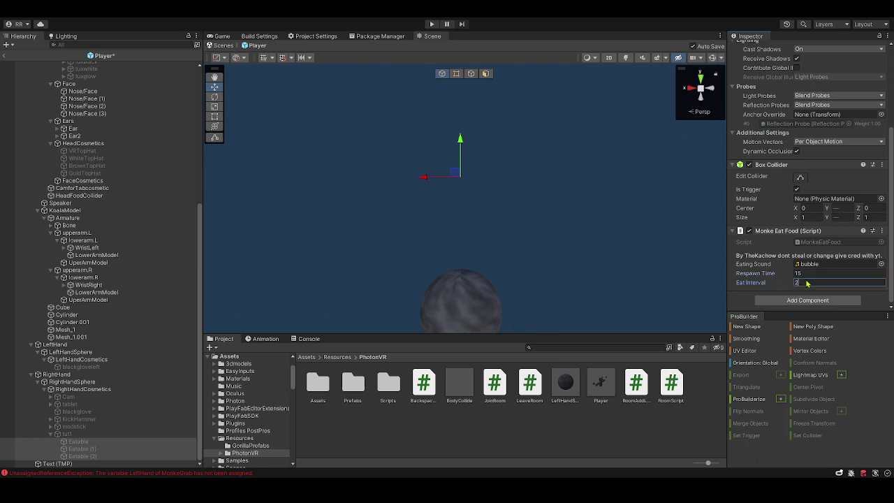
# Assign the NonCollidable layer to all three Eatable segments.
pyautogui.scroll(5, 780, 179)
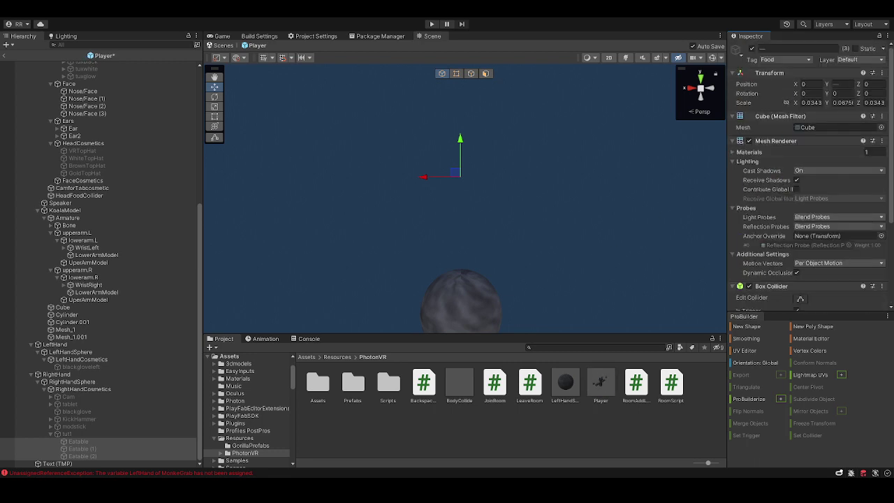
pyautogui.moveTo(366, 287); pyautogui.dragTo(364, 289, button='right')
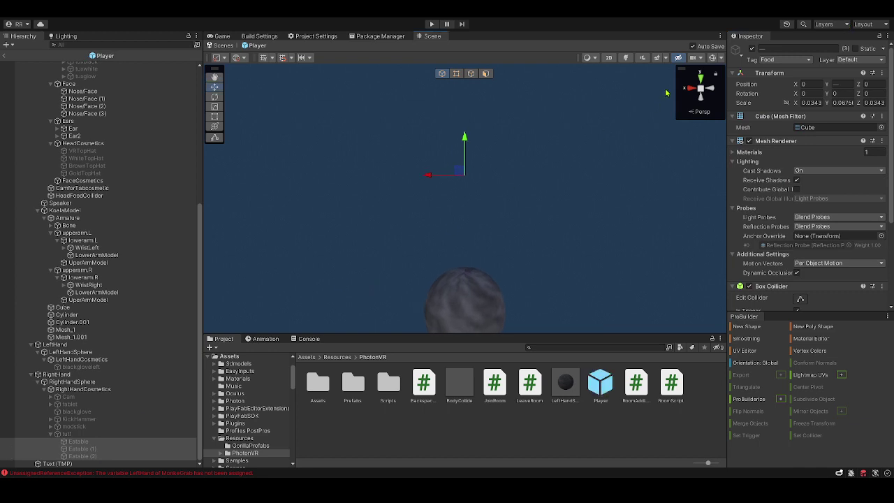
pyautogui.click(858, 59)
pyautogui.click(849, 70)
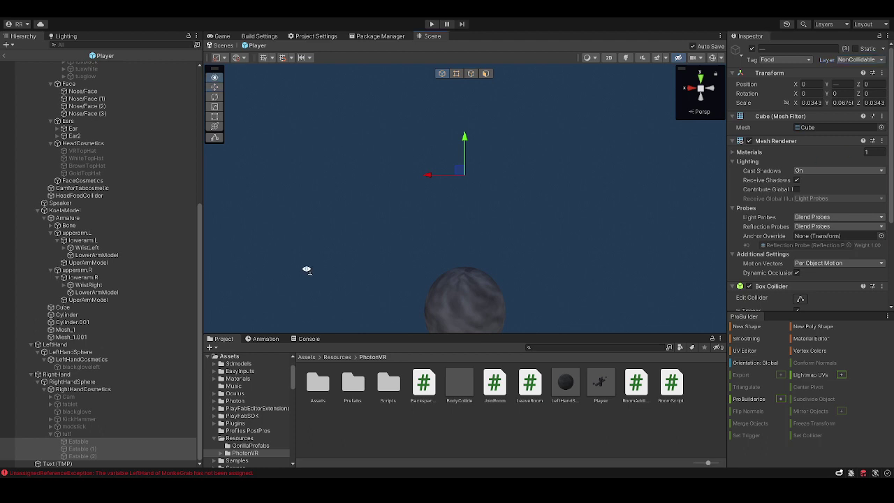
pyautogui.moveTo(307, 269); pyautogui.dragTo(404, 156, button='right')
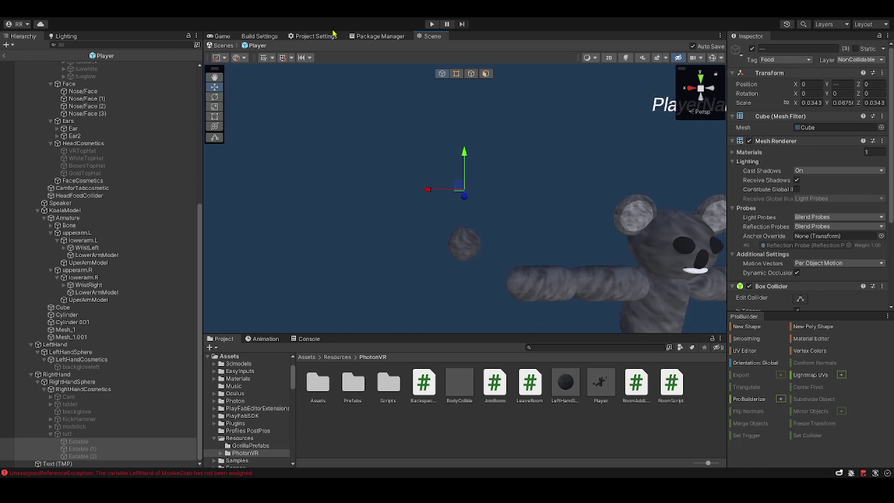
# Play-test the game with the updated bamboo cosmetic, stop the test and view the koala Player model.
pyautogui.click(279, 37)
pyautogui.click(431, 36)
pyautogui.click(398, 150)
pyautogui.moveTo(399, 149); pyautogui.dragTo(454, 70, button='right')
pyautogui.press('s')
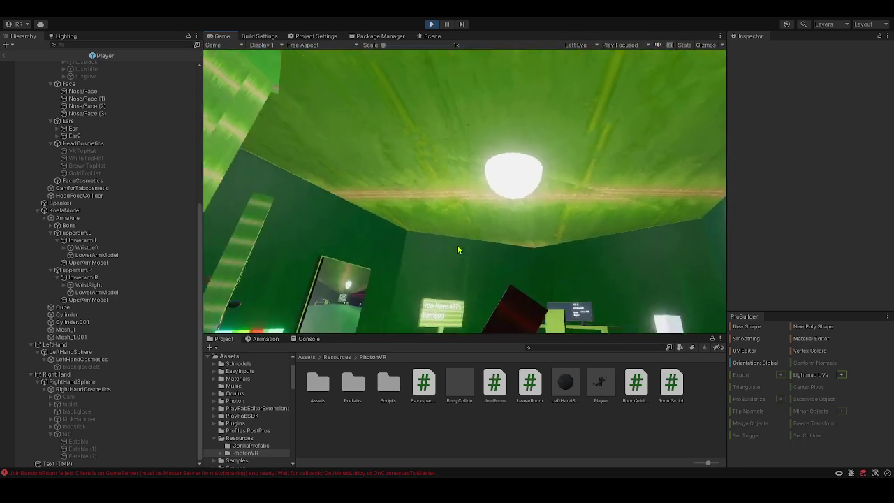
pyautogui.click(432, 24)
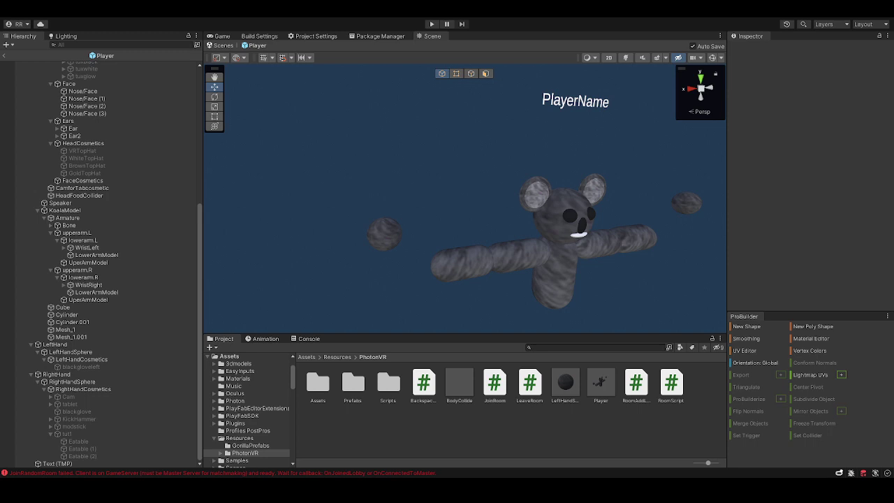
pyautogui.moveTo(519, 239); pyautogui.dragTo(566, 251, button='right')
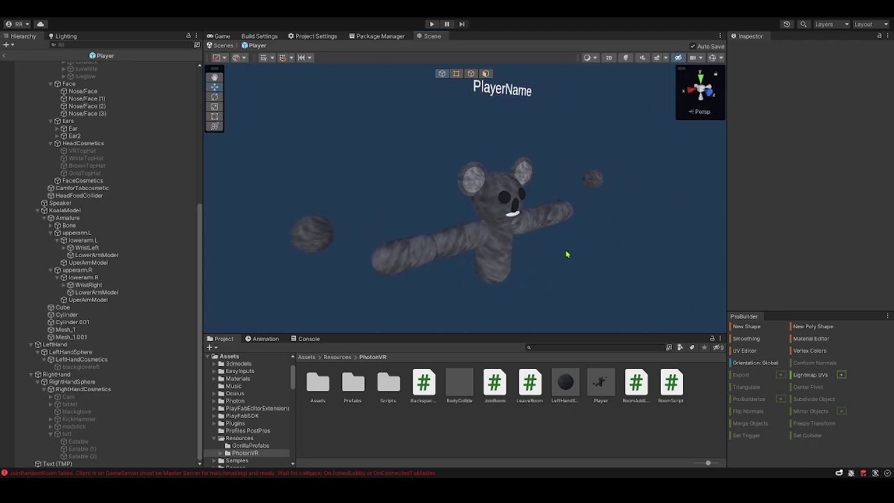